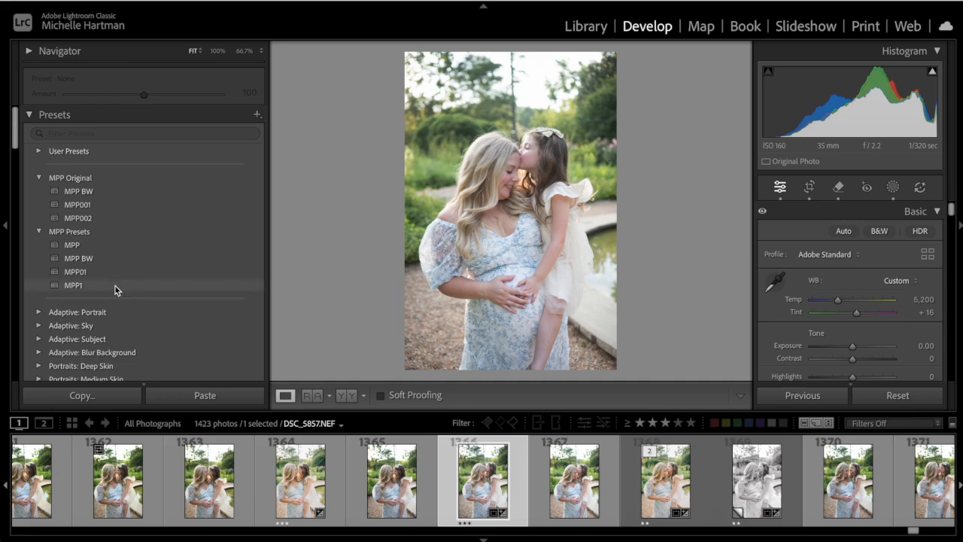
Apply the MPP1 preset to the mother-and-daughter photo and set its temperature to 5,508 and exposure to −0.30.
click(115, 287)
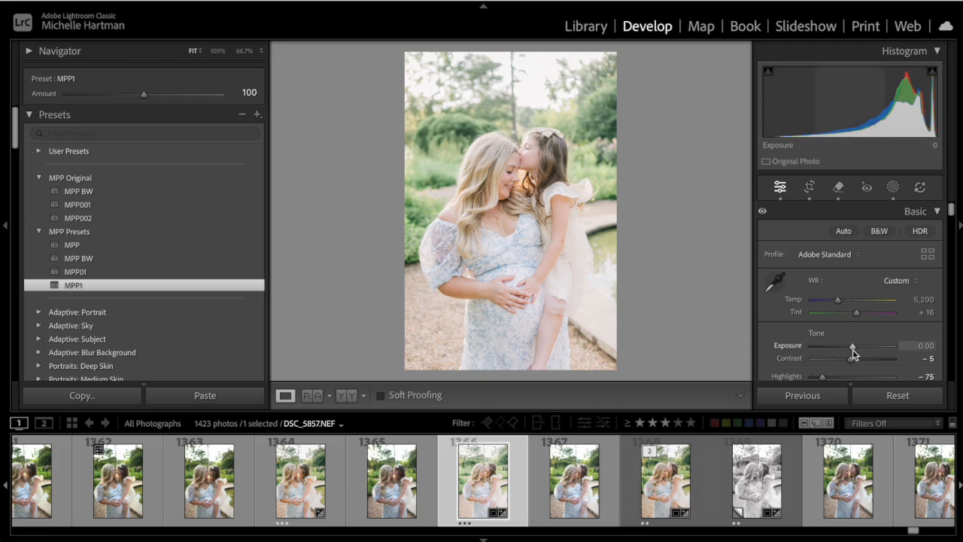
drag(852, 349, 849, 350)
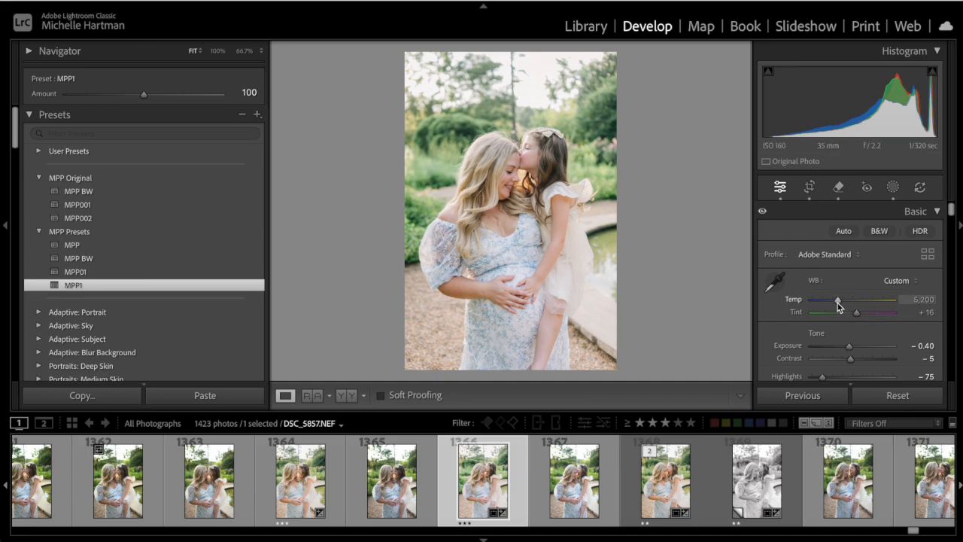
drag(838, 300, 842, 302)
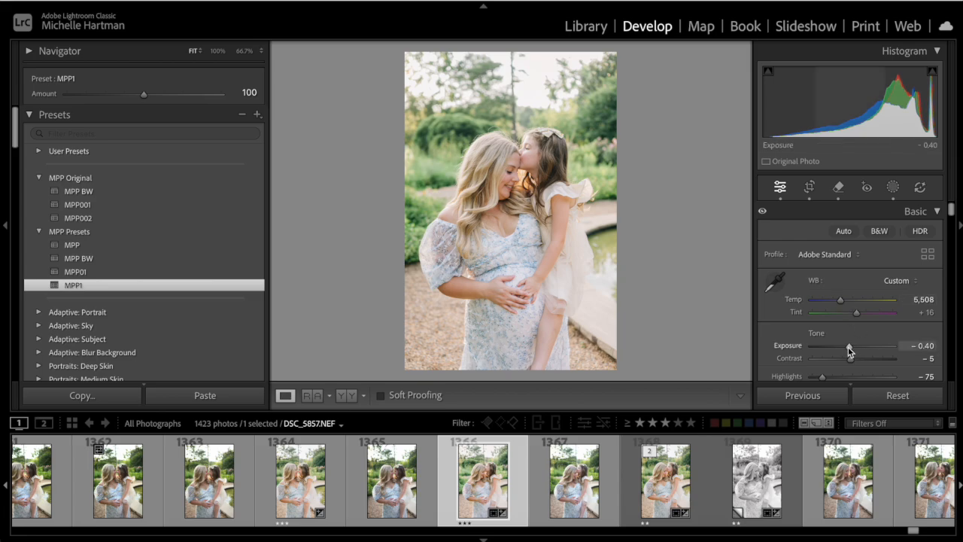
drag(848, 350, 849, 346)
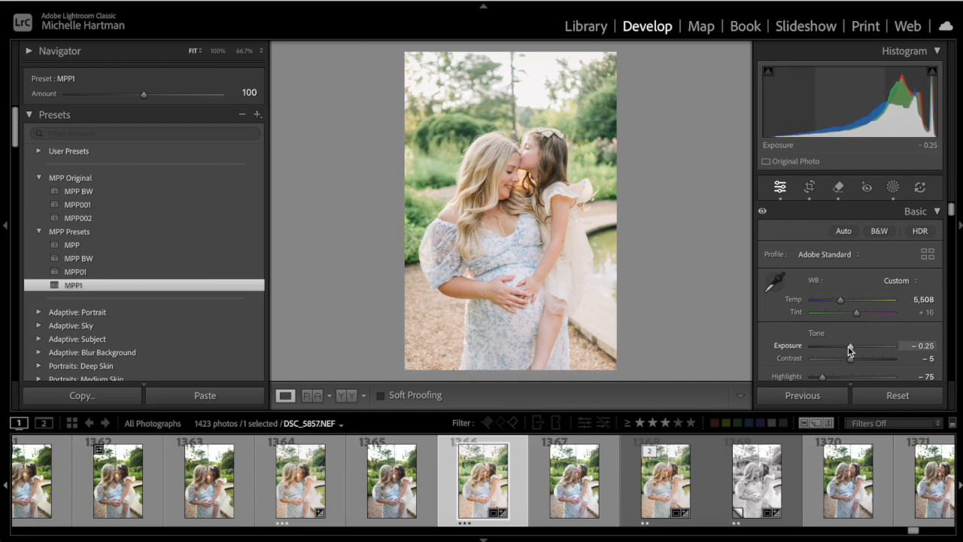
drag(849, 346, 848, 346)
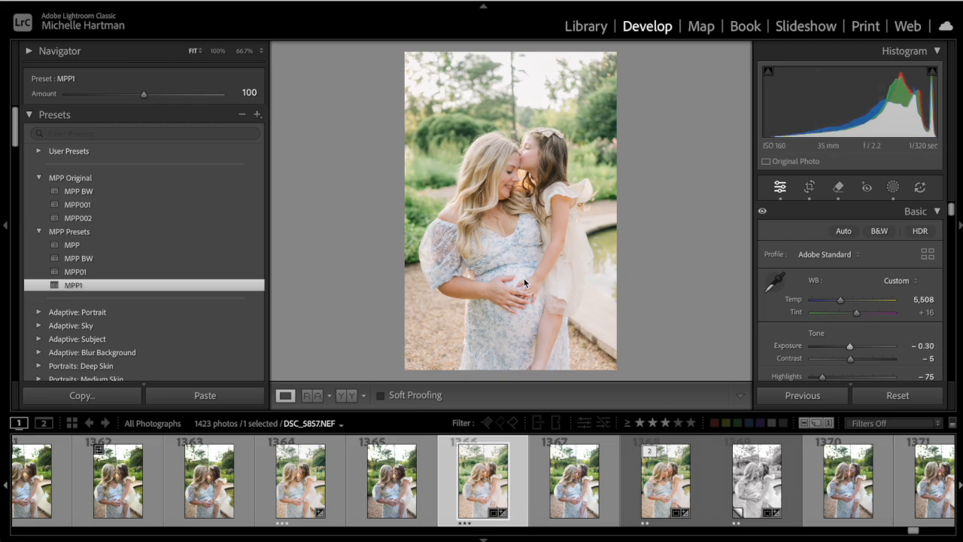
Delete both existing masks from the mother-and-daughter photo.
click(892, 188)
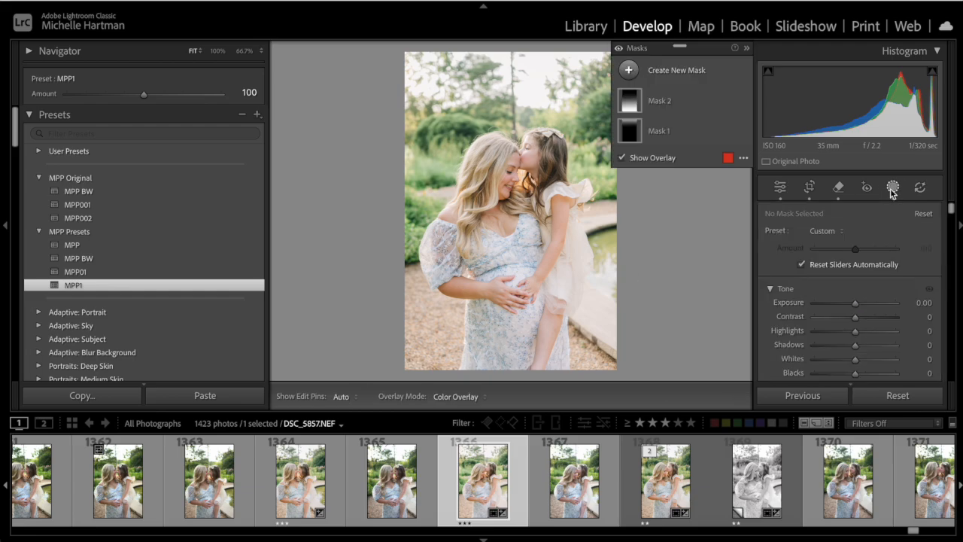
click(630, 105)
key(Delete)
click(634, 103)
key(Delete)
key(Escape)
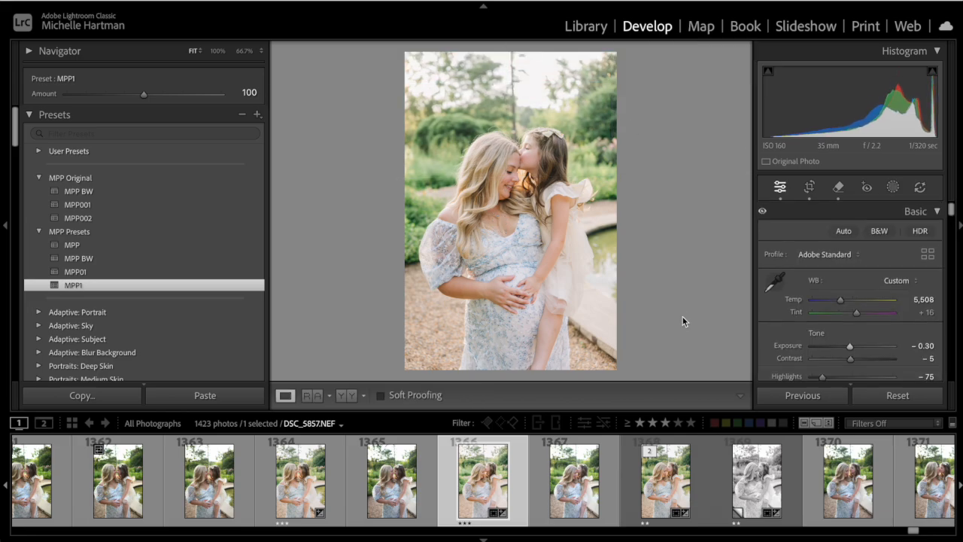
Add a background mask and set its exposure to −0.20 and temperature to 7.
click(893, 188)
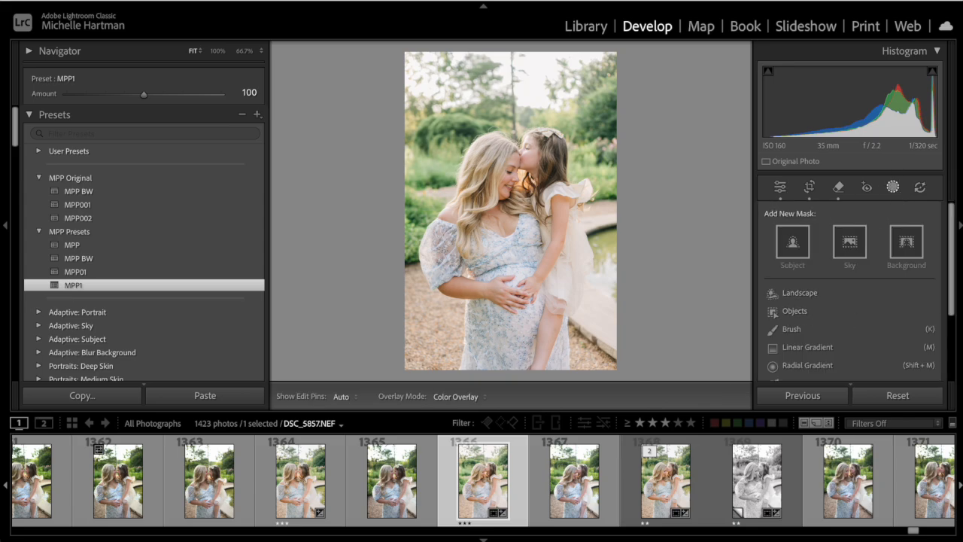
click(918, 261)
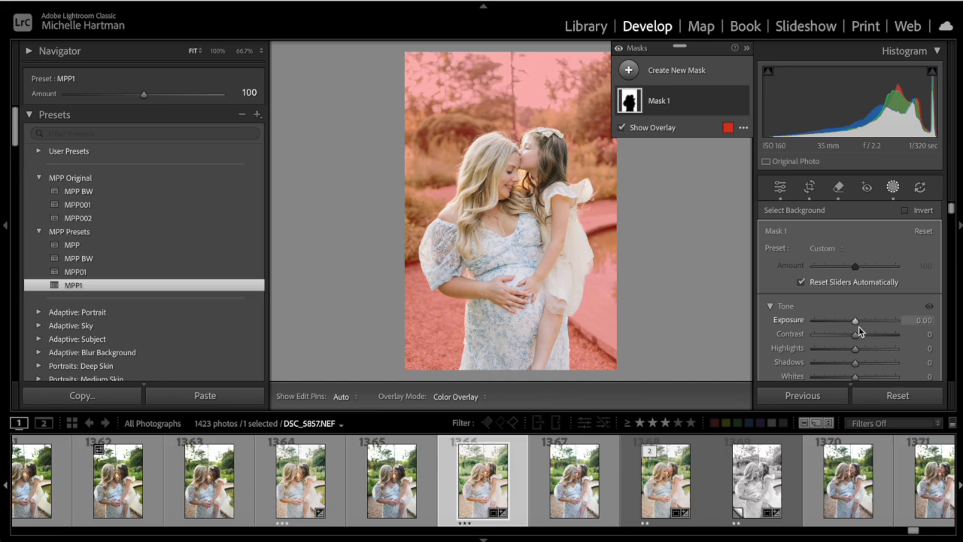
drag(855, 323, 853, 324)
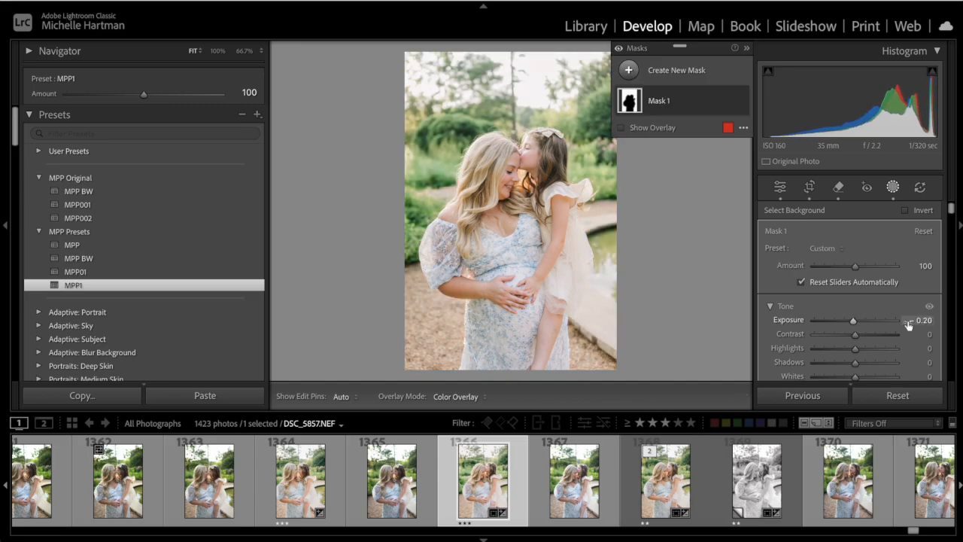
scroll(908, 319, down, 4)
drag(856, 356, 859, 356)
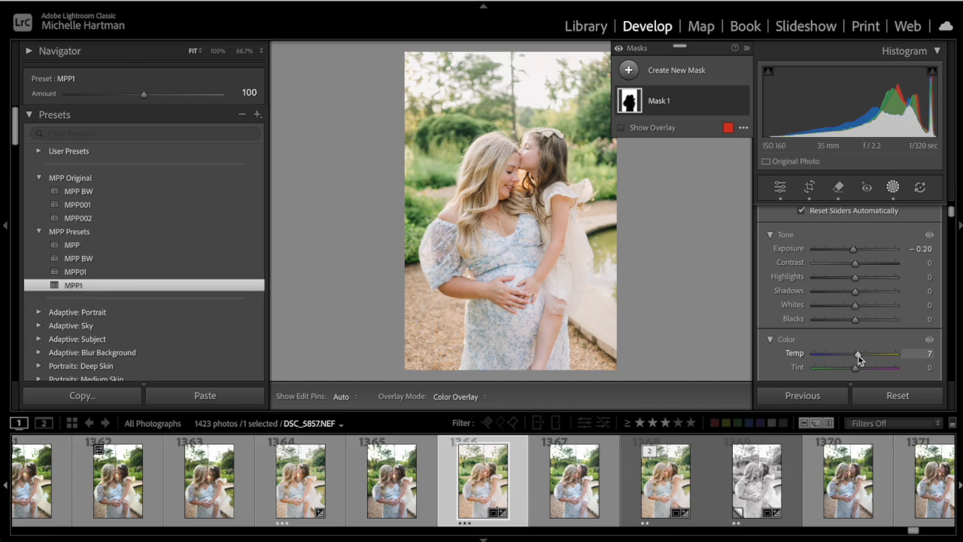
key(Escape)
key(Escape)
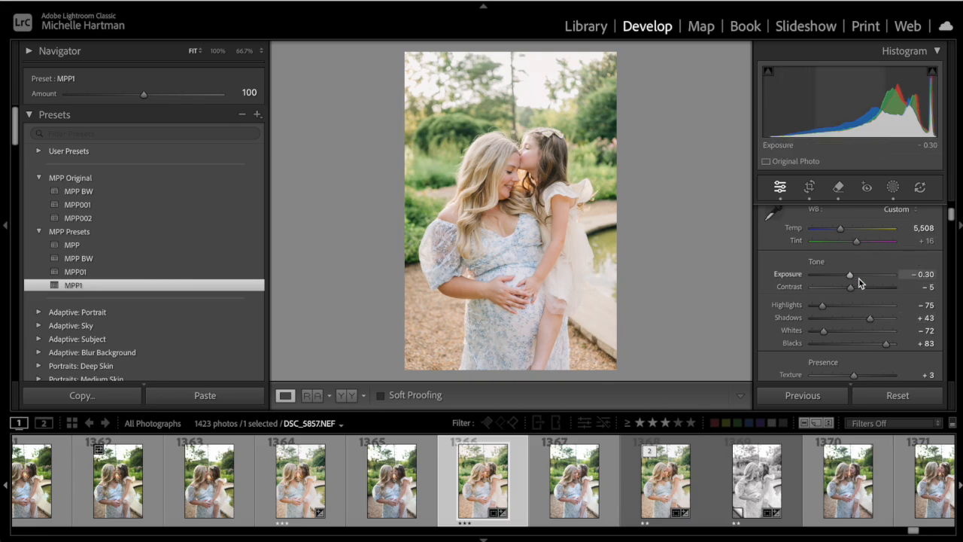
Set the overall exposure to −0.15 and adjust the greens to hue +16, saturation −35 and luminance +20.
drag(850, 278, 851, 276)
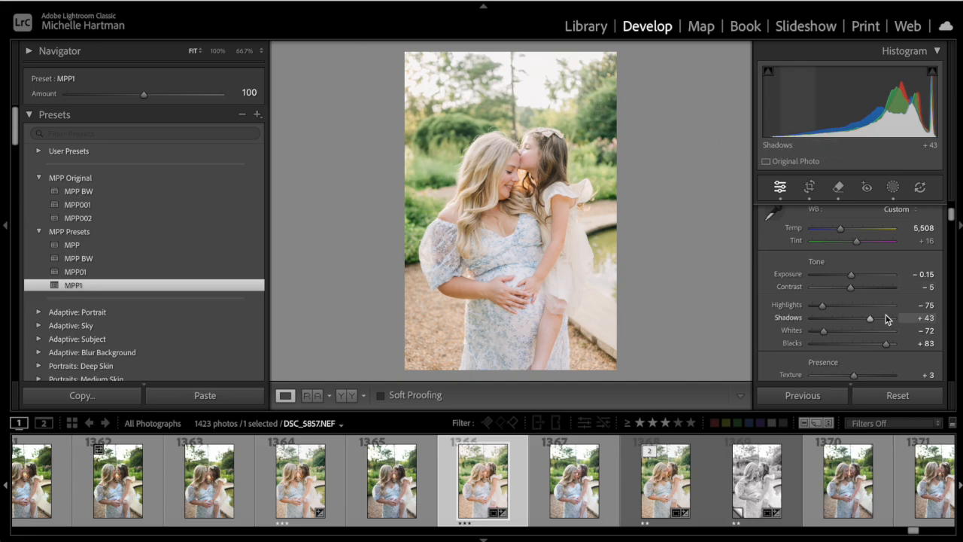
scroll(887, 319, down, 10)
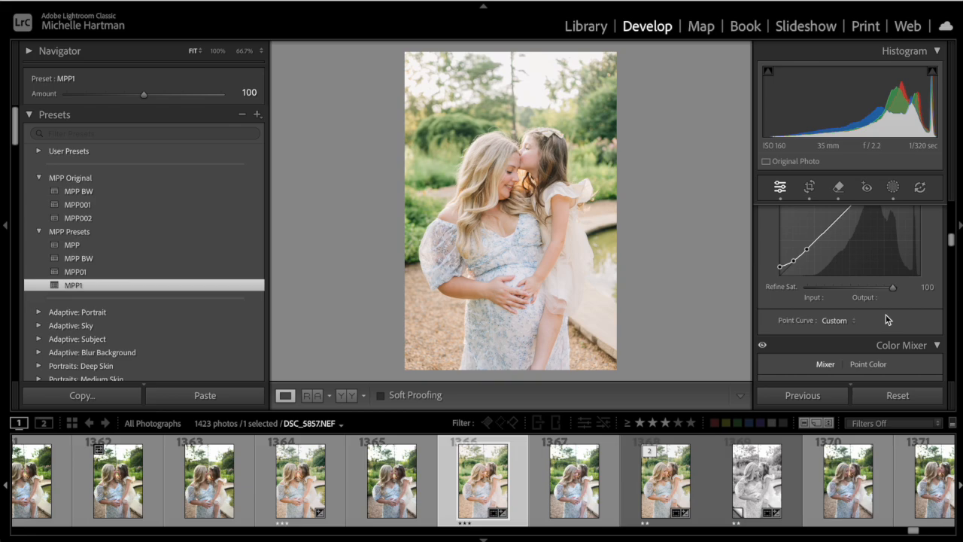
click(836, 237)
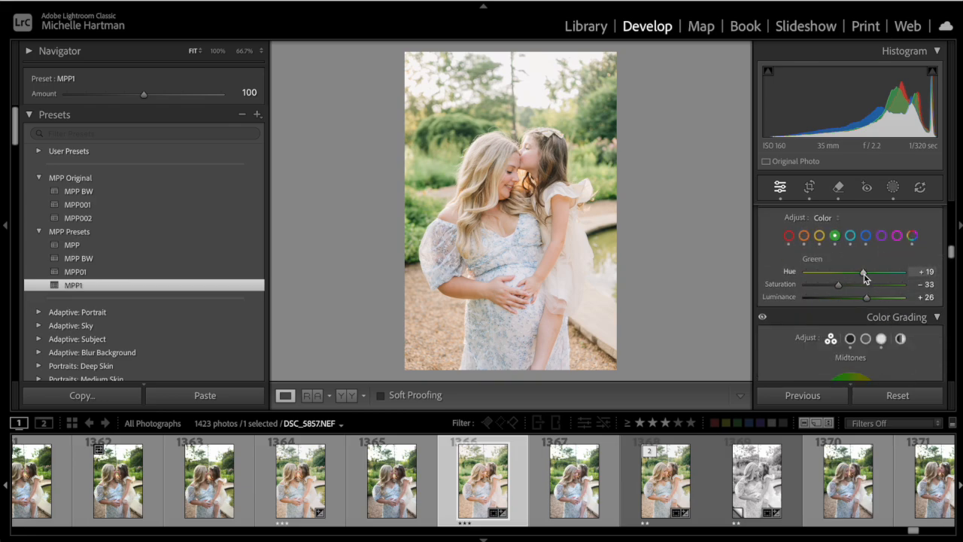
drag(864, 277, 862, 277)
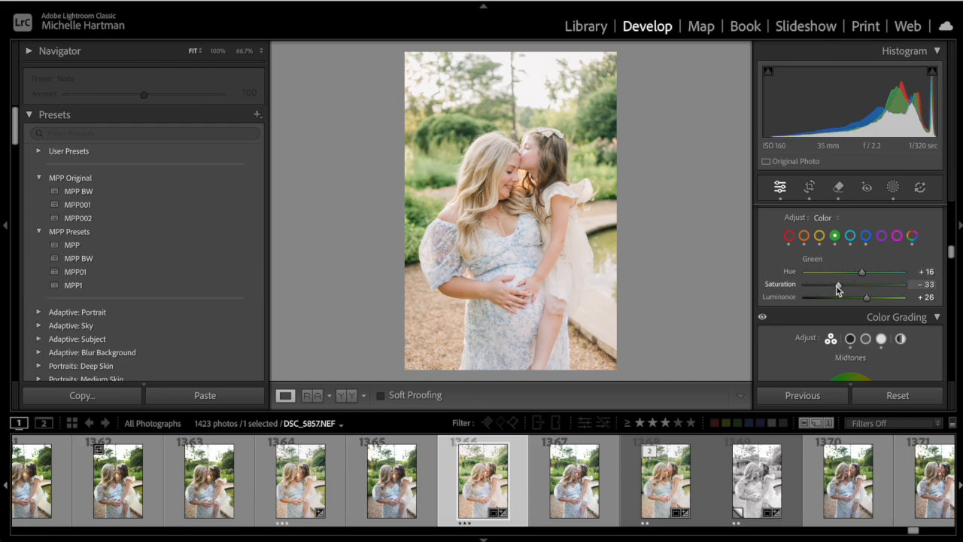
mouse_move(867, 300)
mouse_down()
mouse_move(884, 299)
mouse_move(860, 307)
mouse_move(864, 298)
mouse_move(842, 290)
mouse_move(865, 298)
mouse_up()
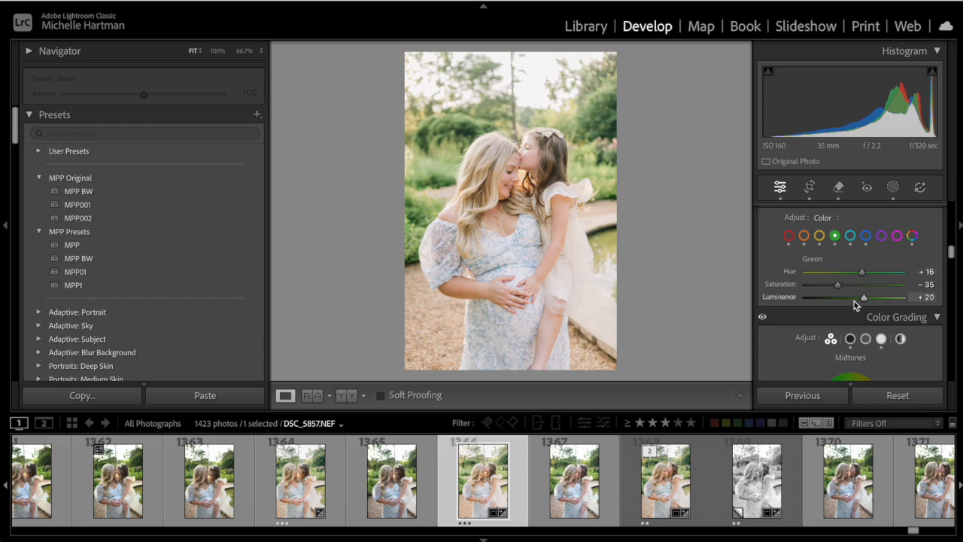
Warm the existing background mask by setting its temperature to 9.
scroll(854, 301, up, 15)
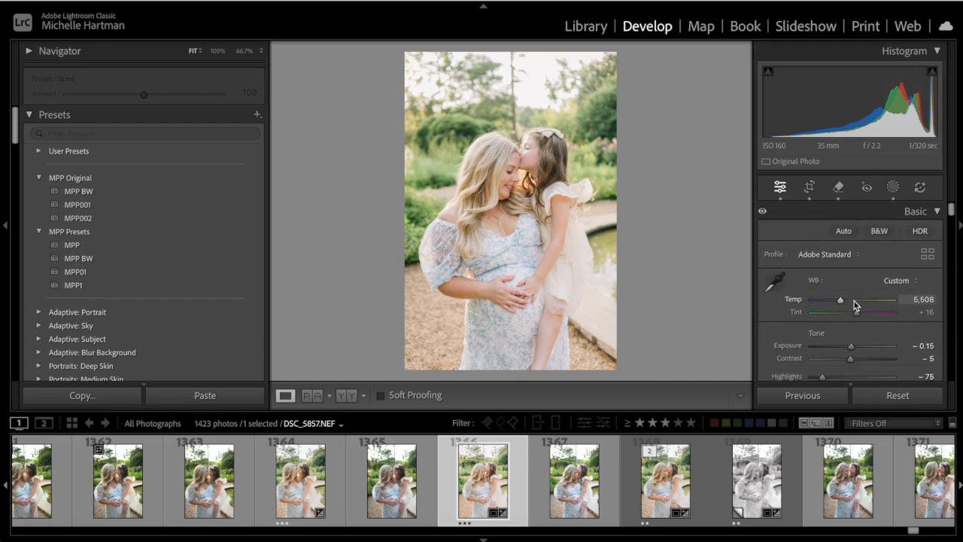
click(892, 187)
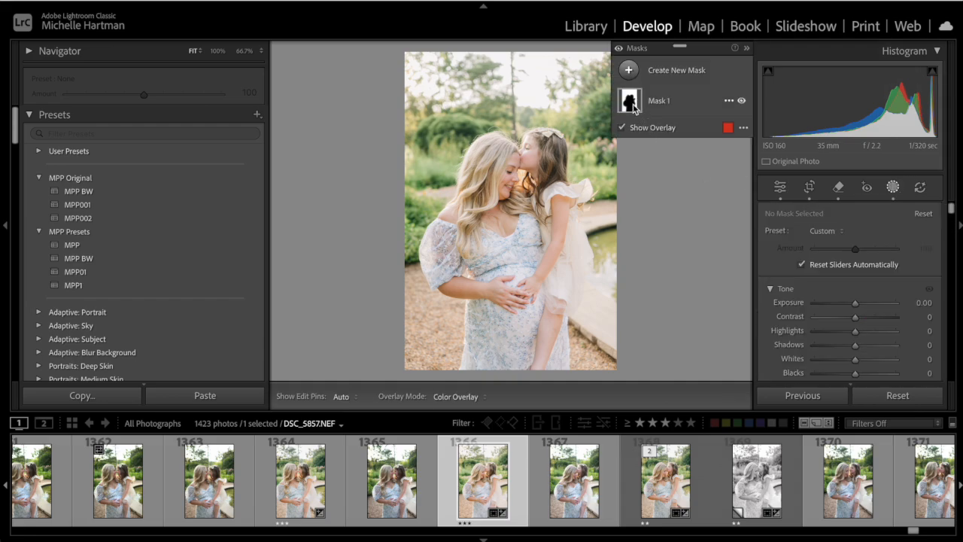
click(634, 108)
scroll(866, 324, down, 3)
drag(857, 321, 857, 321)
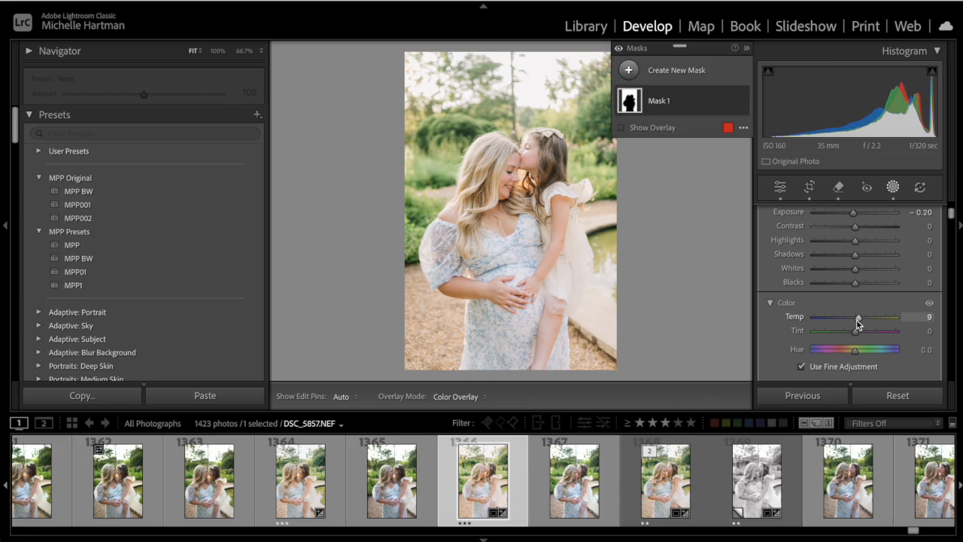
key(shift+w)
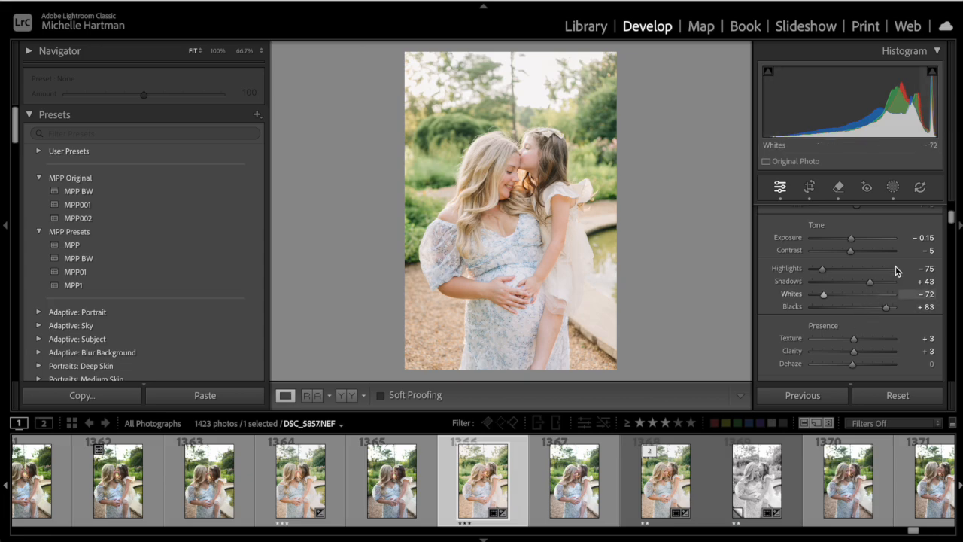
Add a linear gradient mask from the photo's bottom edge up to the subjects' faces with exposure 0.18.
click(892, 188)
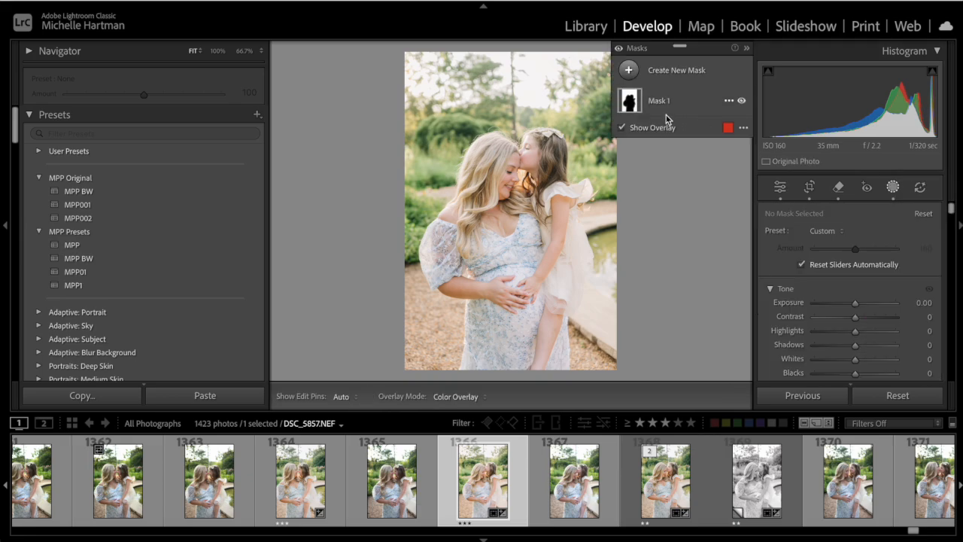
click(630, 72)
click(692, 228)
drag(498, 362, 506, 182)
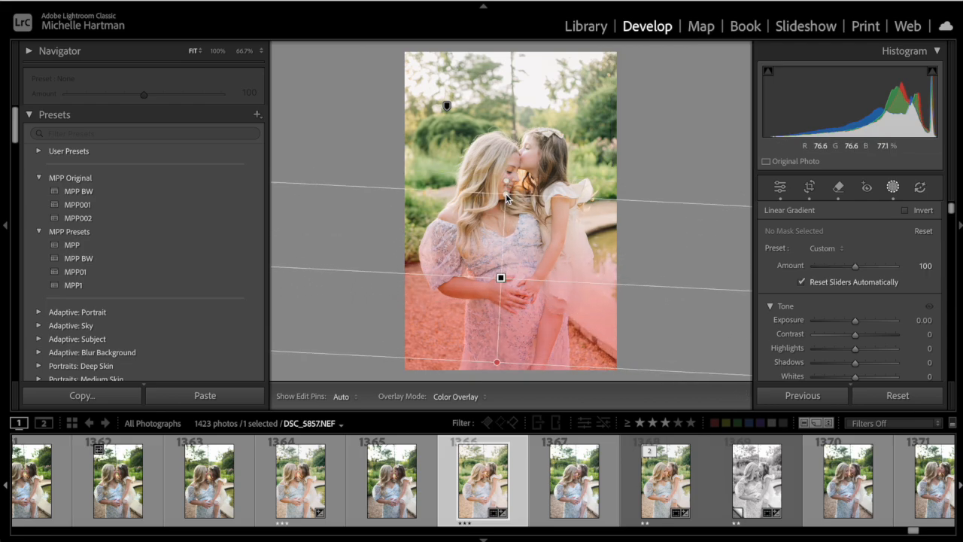
drag(855, 323, 855, 323)
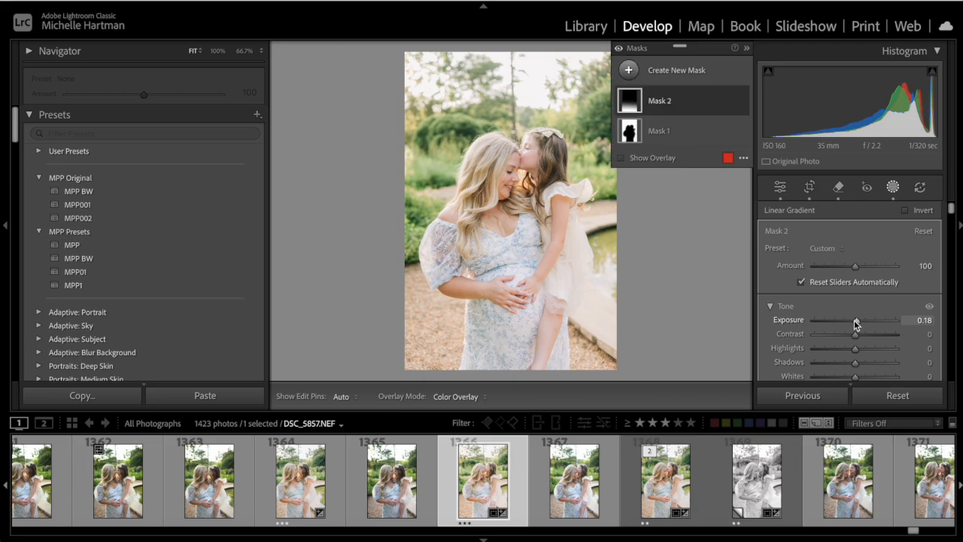
key(Escape)
key(Escape)
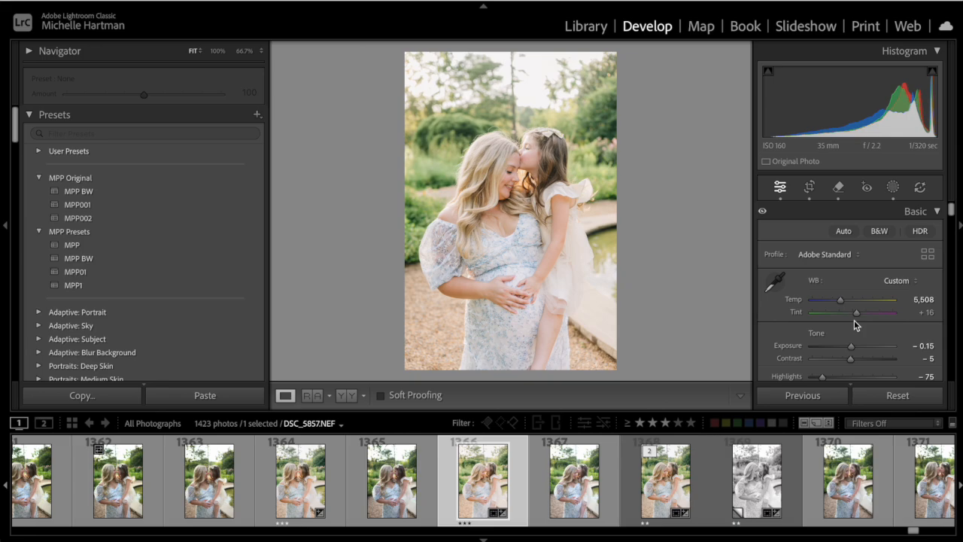
Compare the before and after versions of the mother-and-daughter photo several times.
key(backslash)
key(backslash)
key(backslash)
key(backslash)
key(backslash)
key(backslash)
key(backslash)
key(backslash)
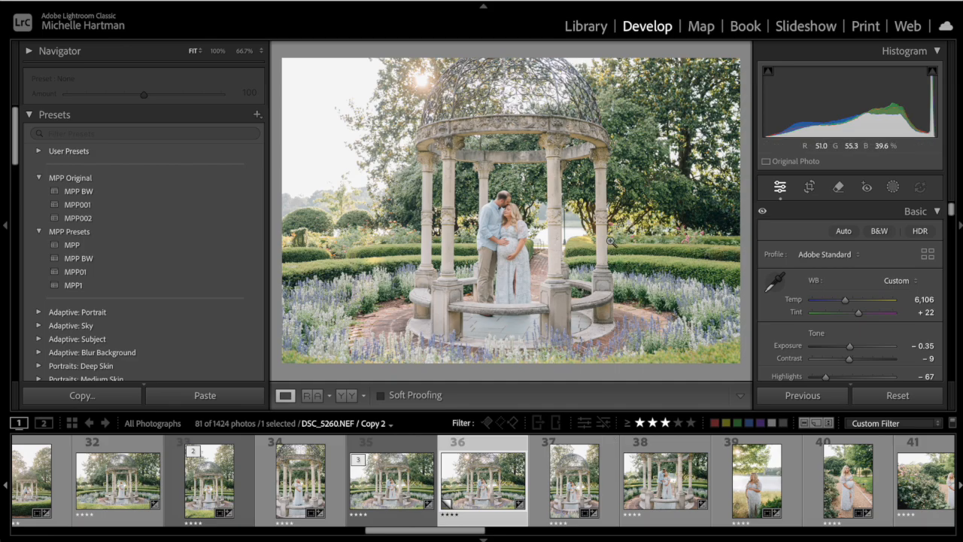
Reset all edits on the gazebo photo and inspect the couple up close at 100% zoom.
click(922, 399)
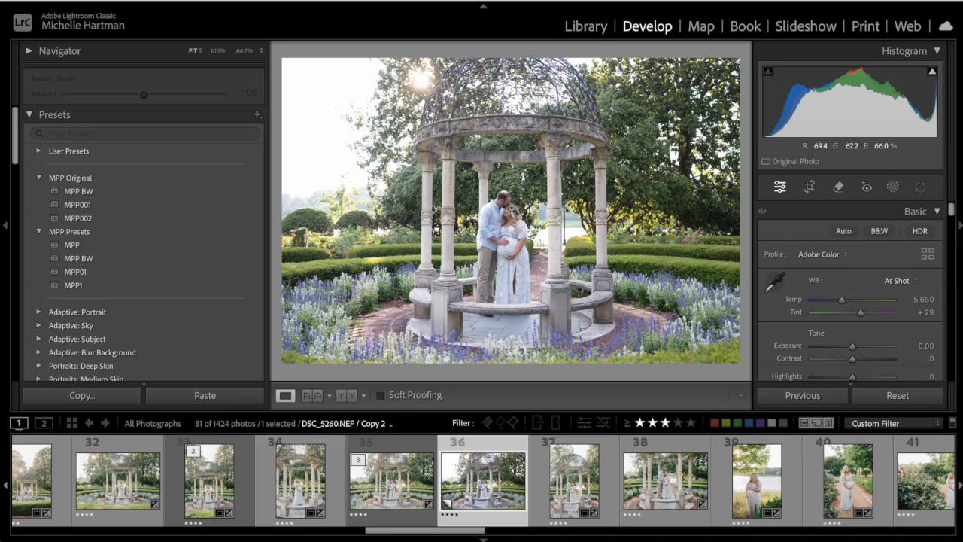
click(507, 207)
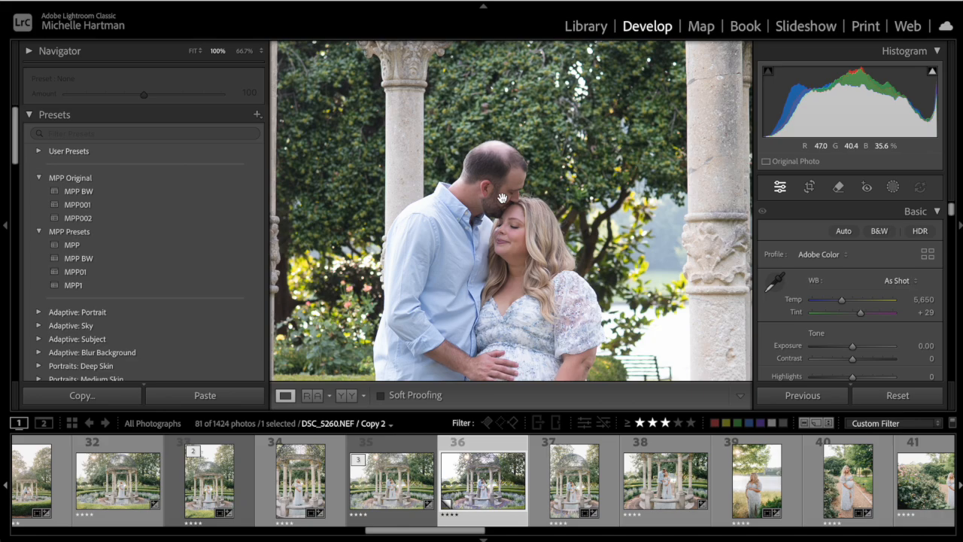
drag(502, 199, 500, 11)
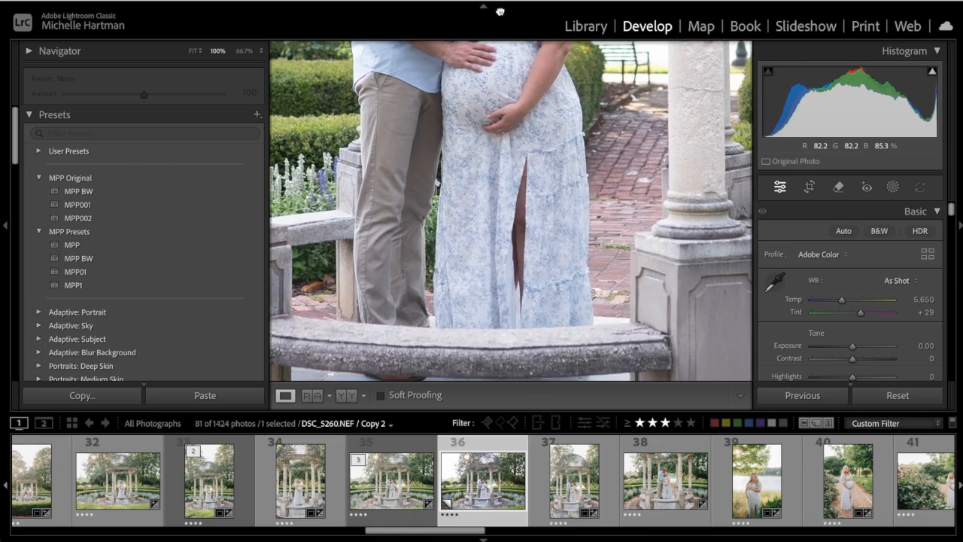
drag(487, 95, 474, 292)
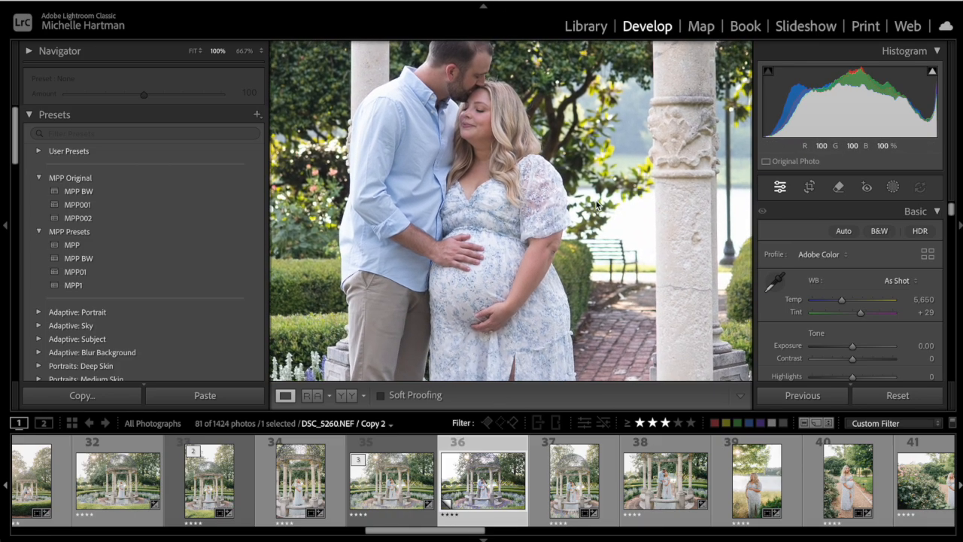
click(553, 203)
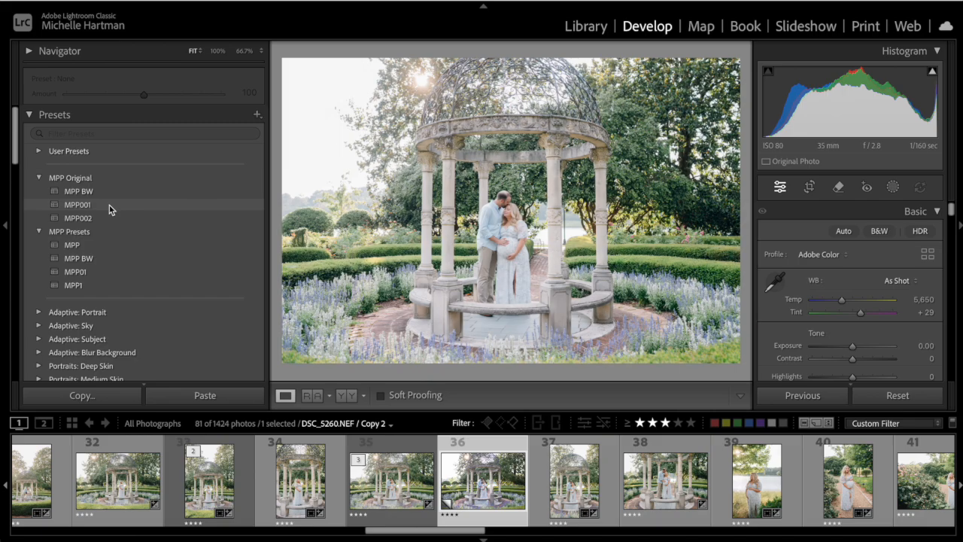
Apply the MPP1 preset to the gazebo photo and set its exposure to −0.20 and temperature to 5,733.
click(103, 287)
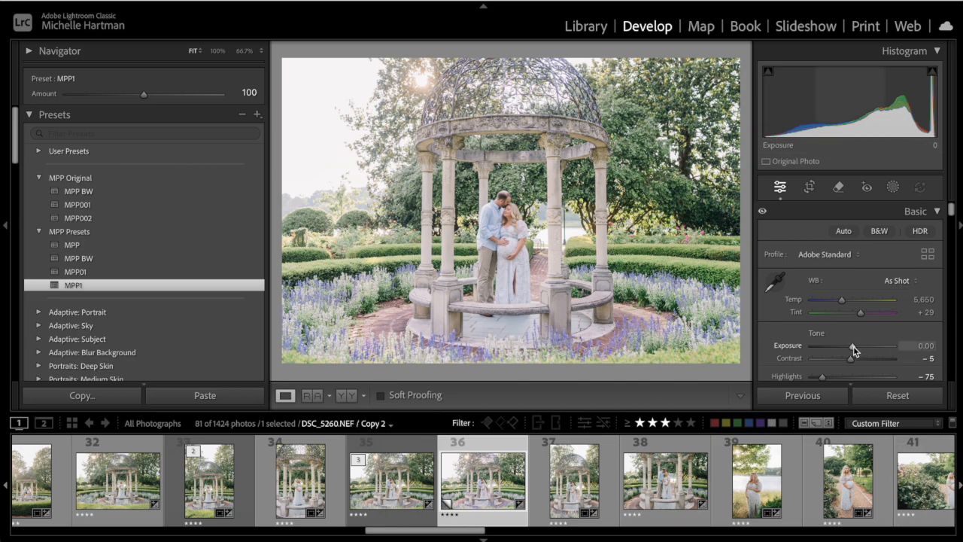
drag(854, 349, 852, 350)
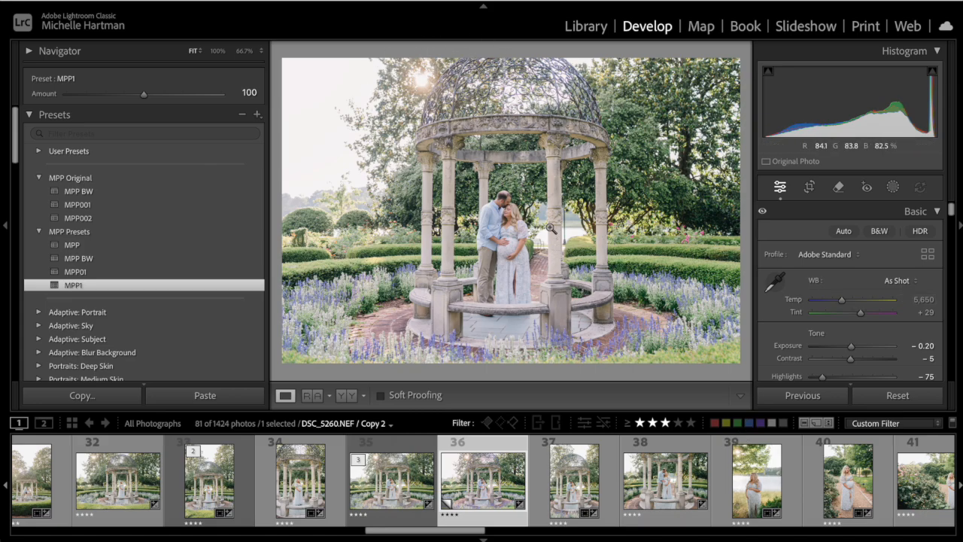
click(840, 301)
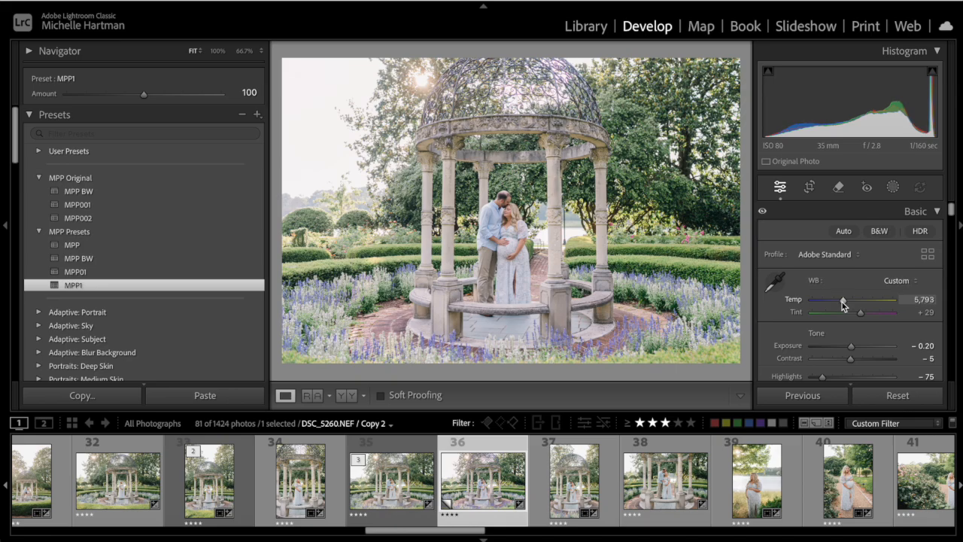
drag(841, 301, 844, 304)
double_click(843, 301)
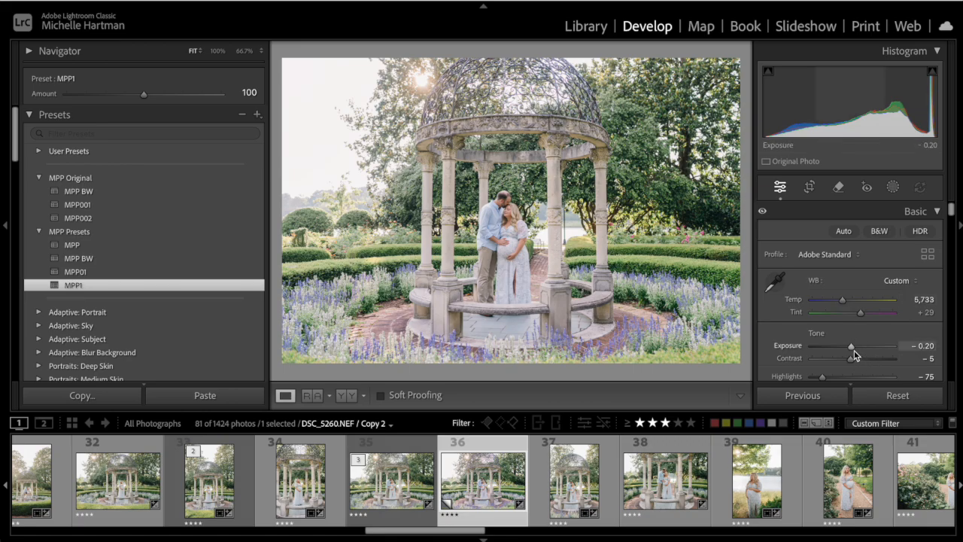
Compare the before and after versions of the gazebo photo.
key(backslash)
key(backslash)
key(backslash)
key(backslash)
Add a diagonal linear gradient mask from the bright sky toward the gazebo steps with exposure −0.13, highlights −26 and temperature 9.
click(893, 189)
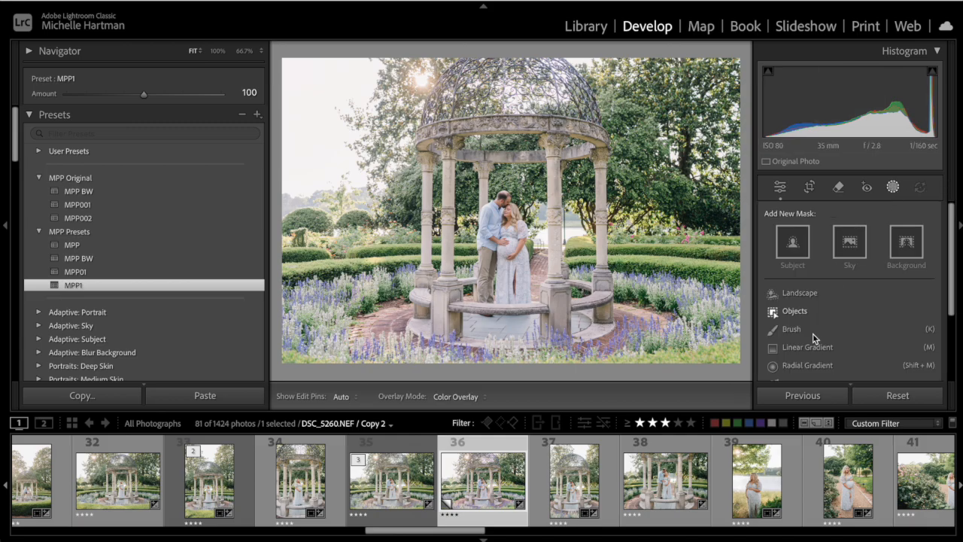
click(802, 346)
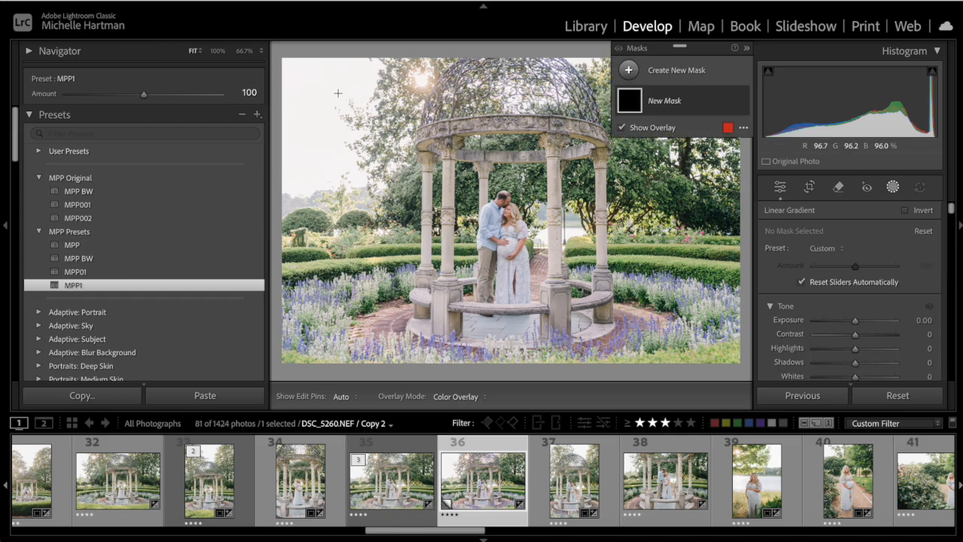
drag(338, 93, 497, 325)
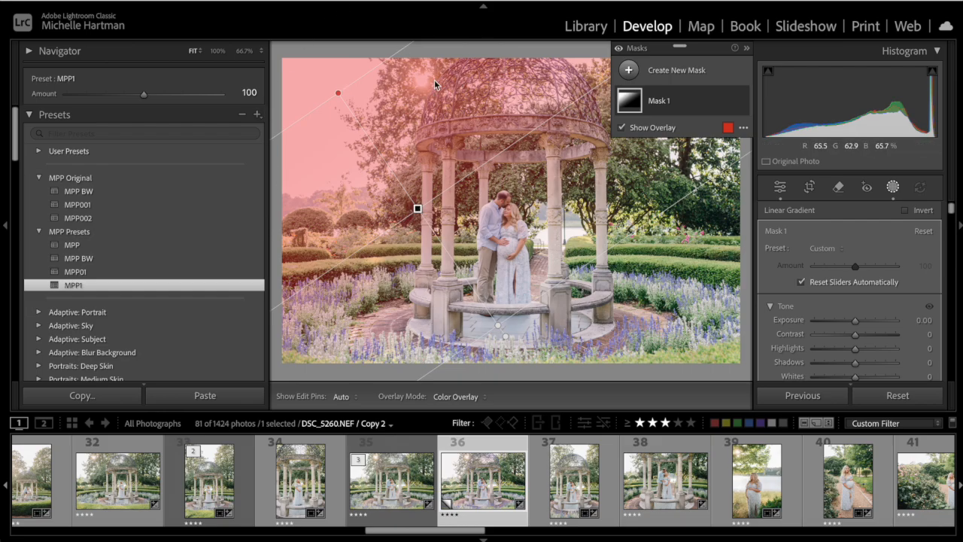
drag(855, 323, 845, 350)
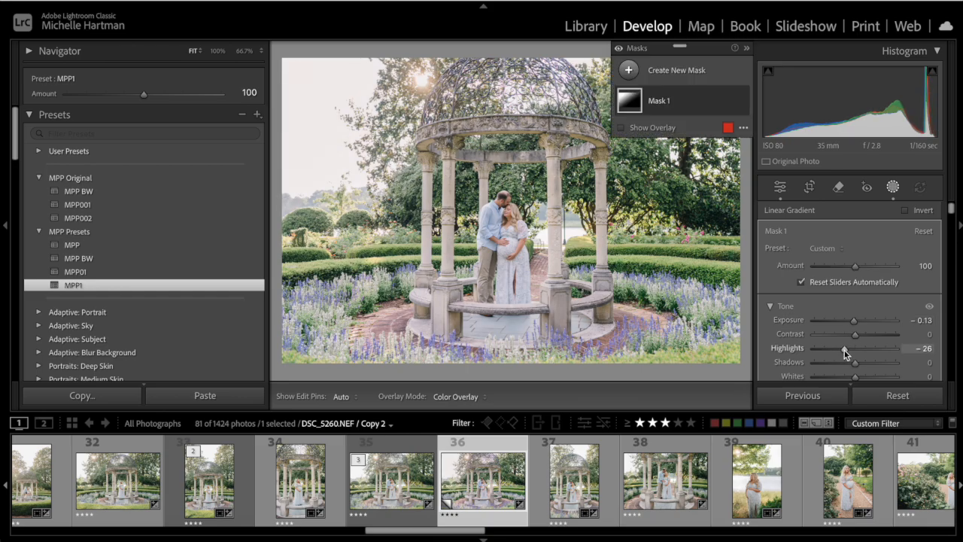
scroll(907, 271, down, 3)
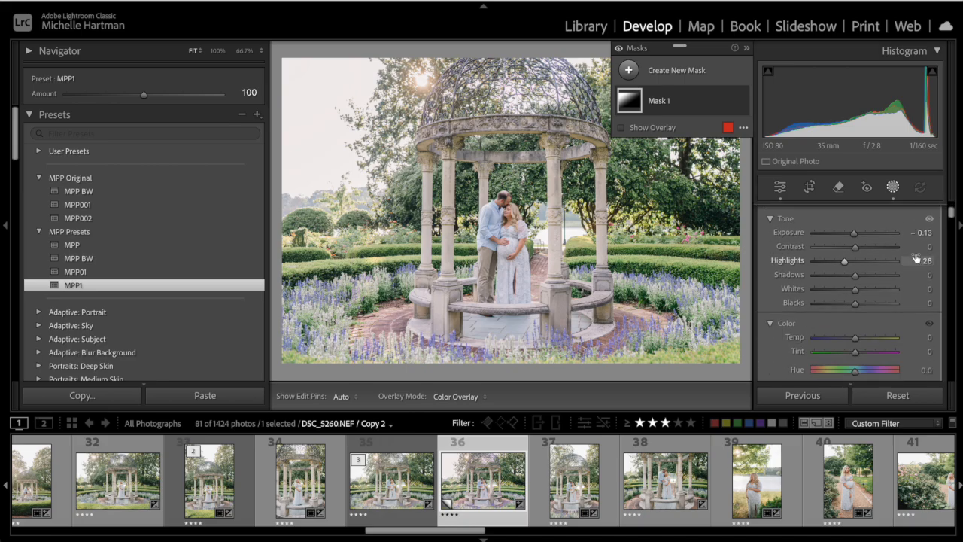
drag(856, 338, 859, 340)
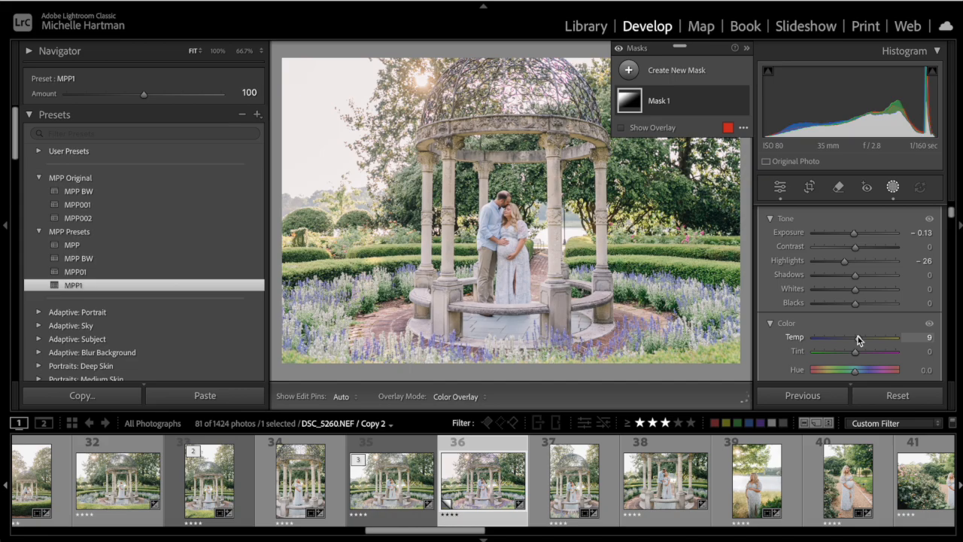
key(m)
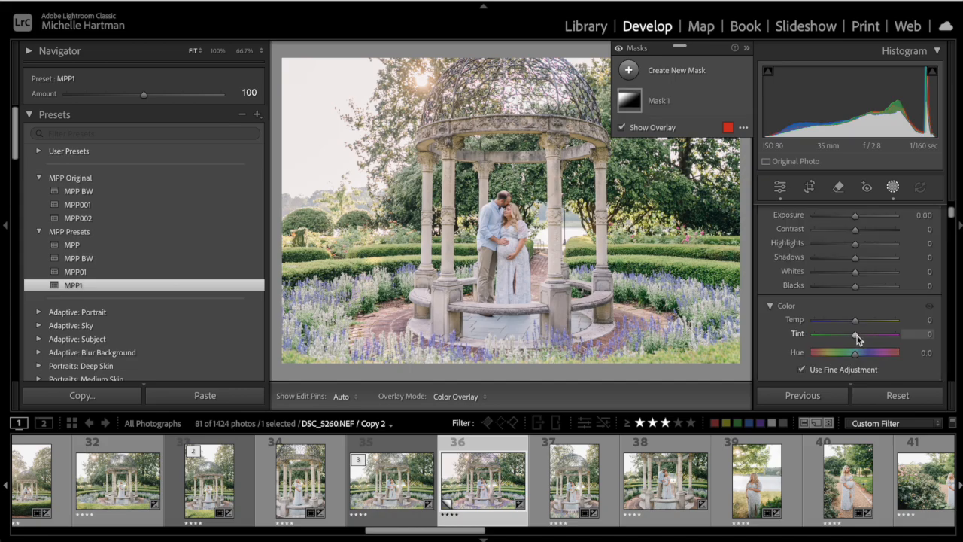
key(m)
Switch repeatedly between the before and after versions to examine the effect of the sky gradient mask.
key(backslash)
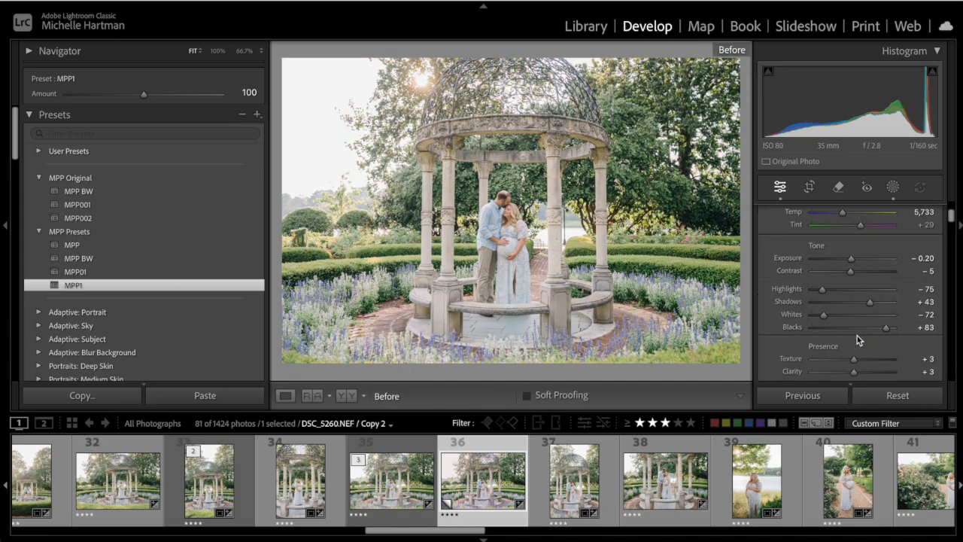
key(backslash)
key(backslash)
key(backslash)
key(backslash)
key(backslash)
key(backslash)
key(backslash)
key(backslash)
key(backslash)
key(backslash)
key(backslash)
key(backslash)
key(backslash)
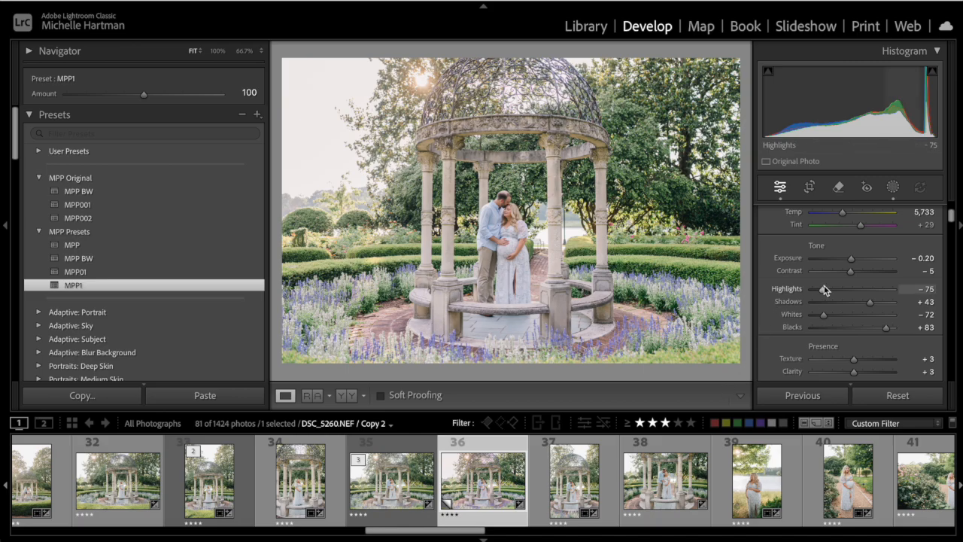
In the color mixer, set blue saturation to −21 and blue luminance to +21, and raise the aqua luminance slightly.
scroll(844, 293, down, 1)
scroll(844, 295, down, 10)
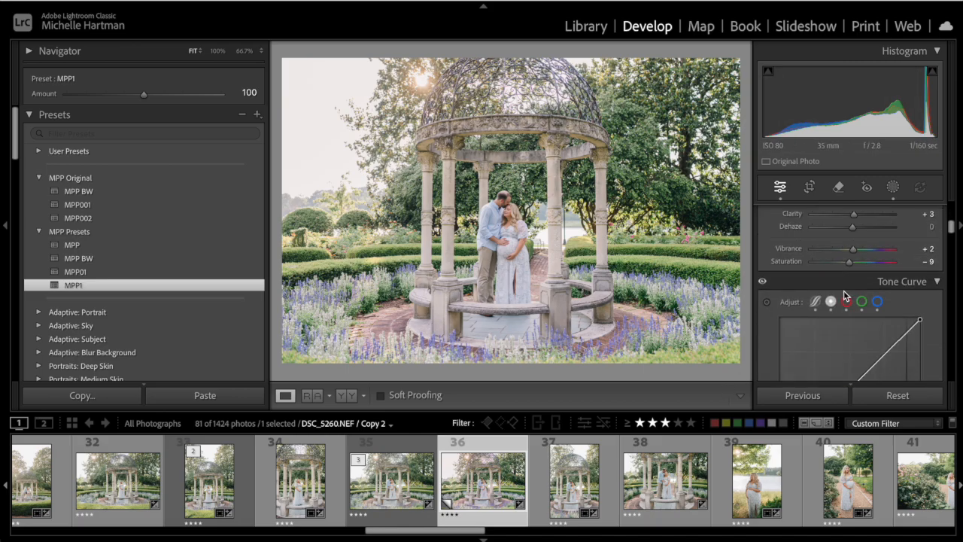
scroll(844, 292, down, 3)
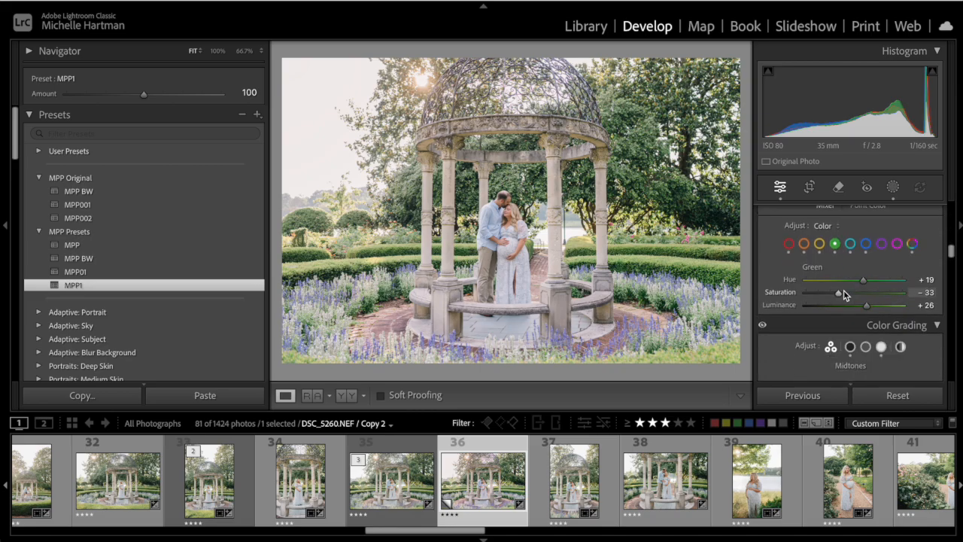
click(851, 243)
click(869, 245)
drag(850, 292, 865, 309)
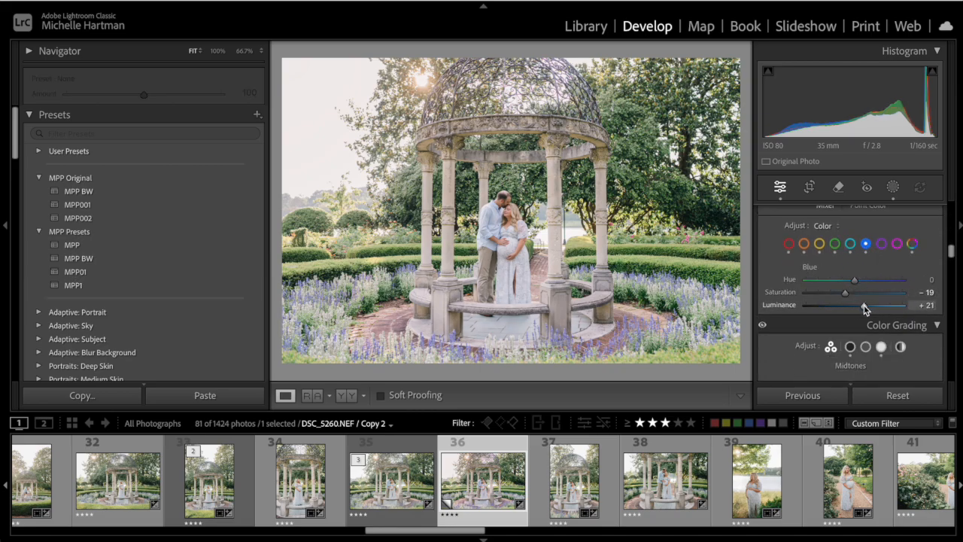
click(850, 243)
drag(858, 306, 860, 307)
click(865, 243)
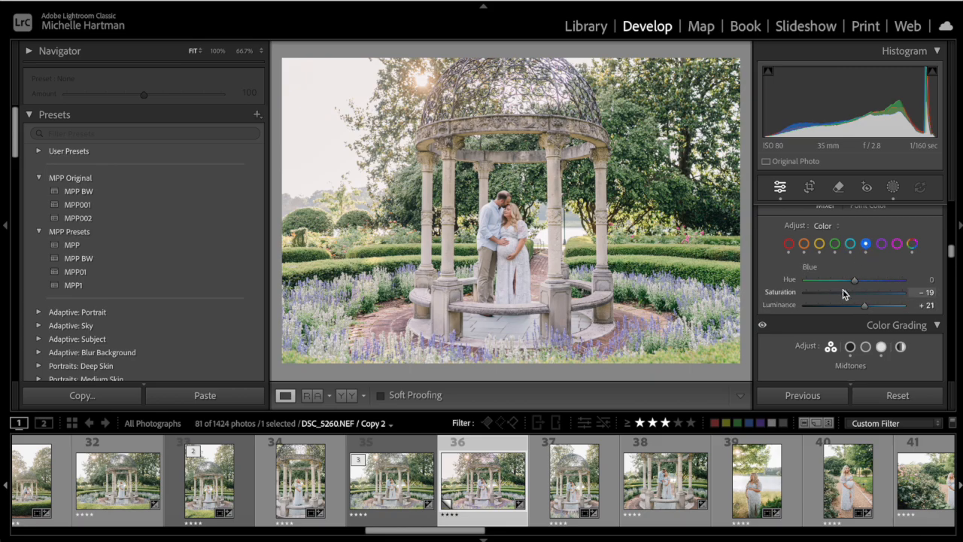
drag(843, 293, 842, 293)
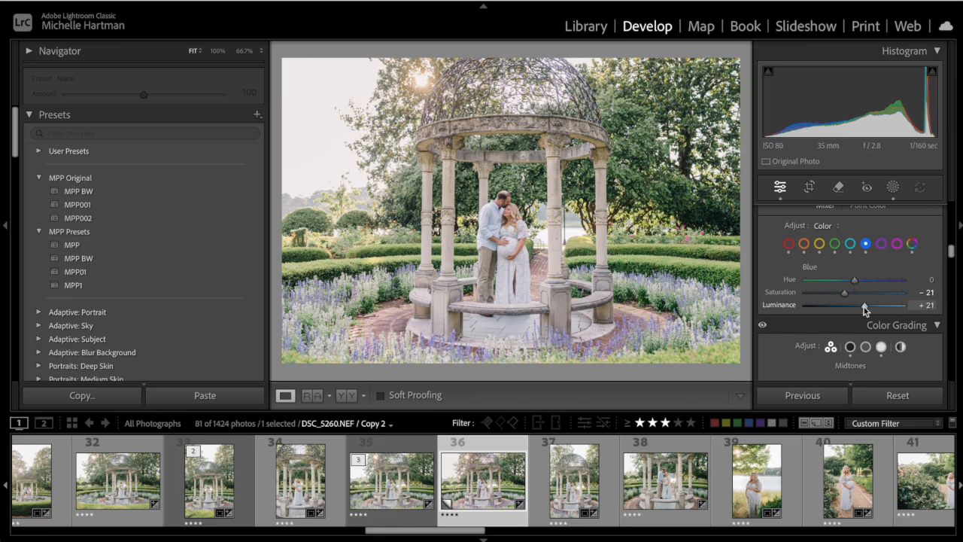
Compare the gazebo photo before and after the blue and aqua color adjustments.
key(backslash)
key(backslash)
key(backslash)
key(backslash)
key(backslash)
key(backslash)
Set the gazebo photo's overall exposure to −0.10 and its temperature to 6,042.
scroll(866, 301, up, 5)
scroll(865, 286, up, 3)
drag(851, 350, 852, 350)
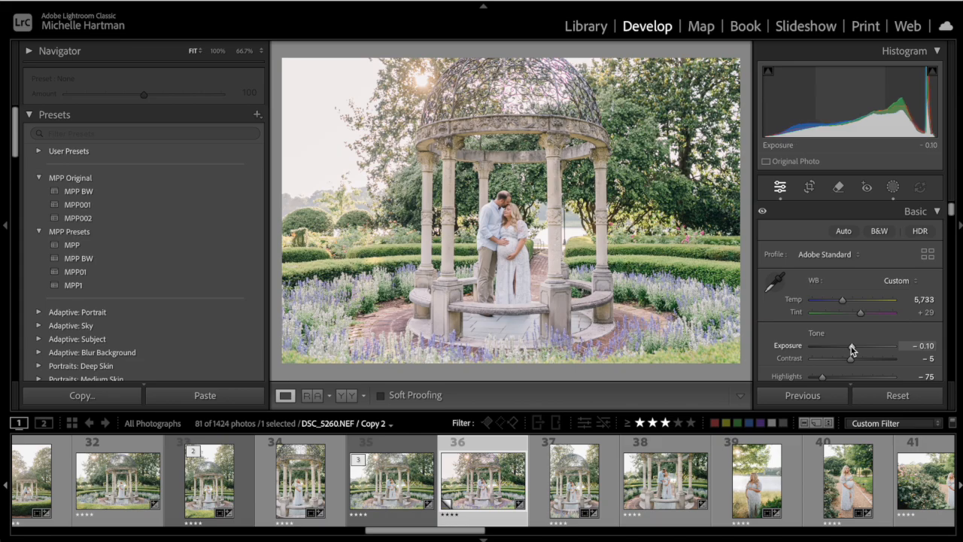
drag(840, 298, 842, 300)
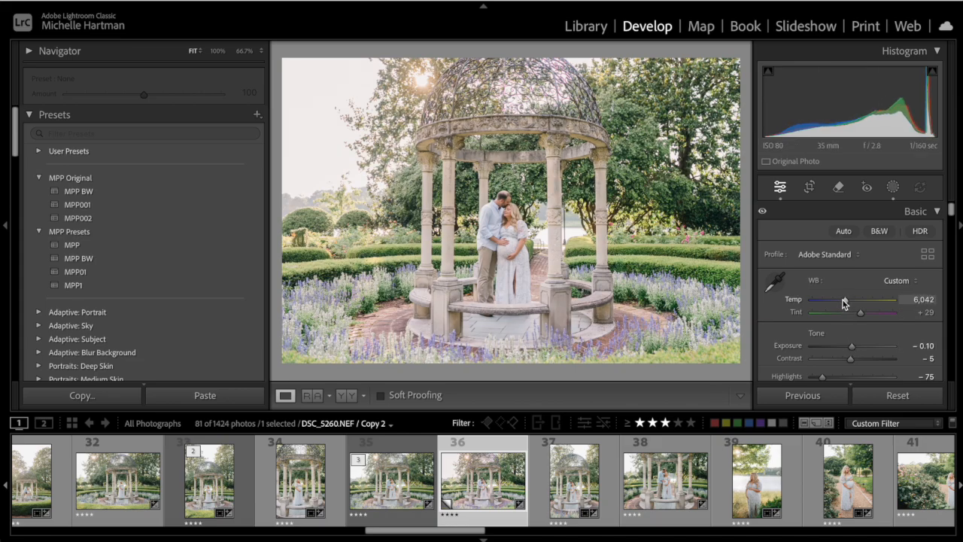
Compare the before and after versions to check the brighter, warmer gazebo photo.
key(backslash)
key(backslash)
key(backslash)
key(backslash)
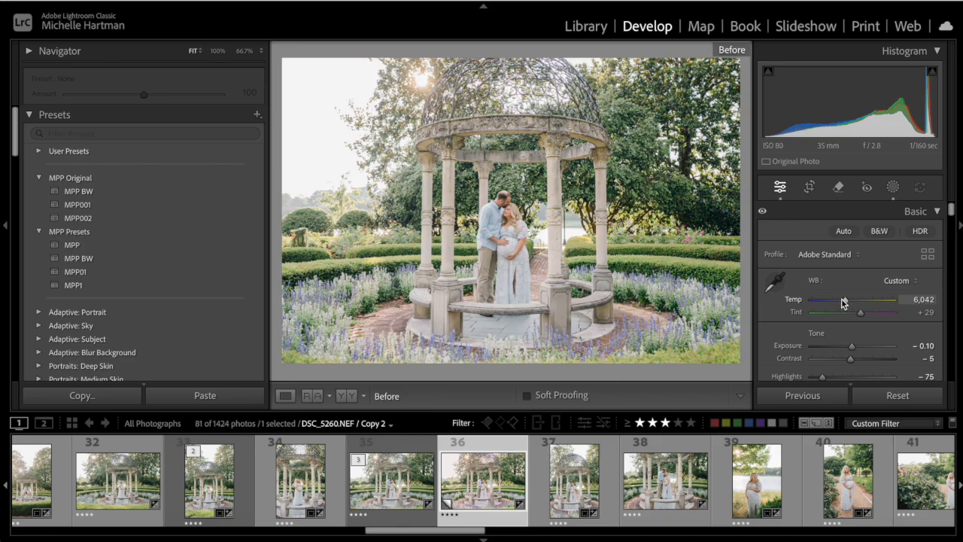
key(backslash)
key(backslash)
Create a new Select Subject mask on the gazebo photo and expand its components.
scroll(860, 289, down, 1)
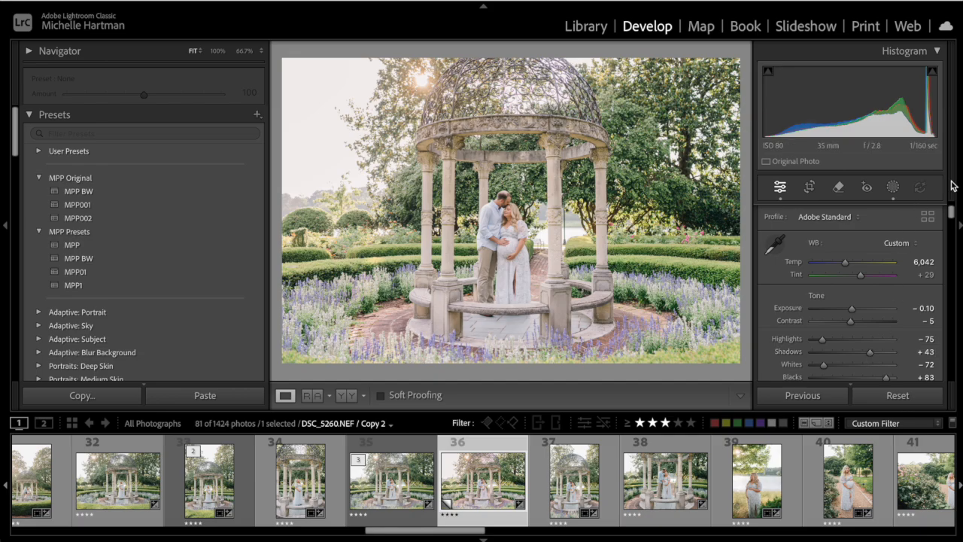
click(888, 188)
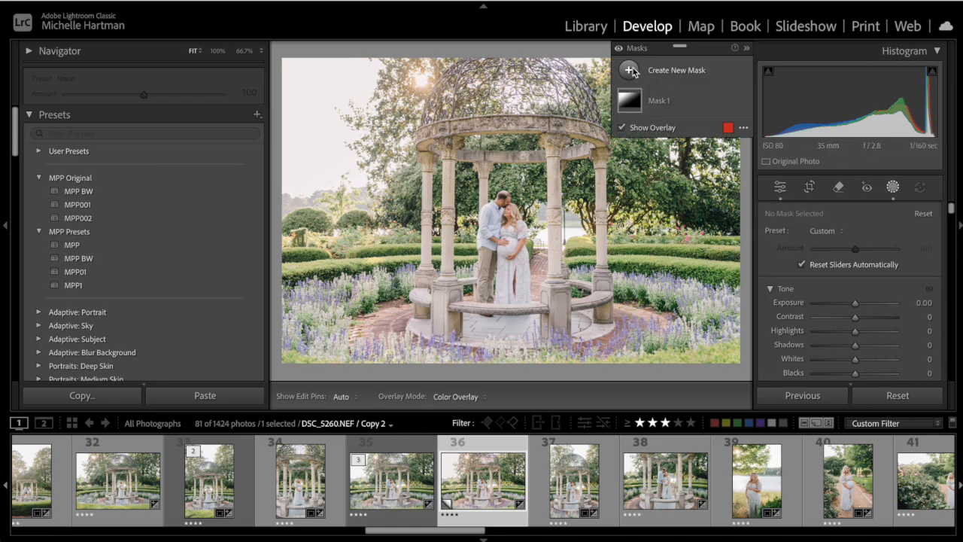
click(632, 71)
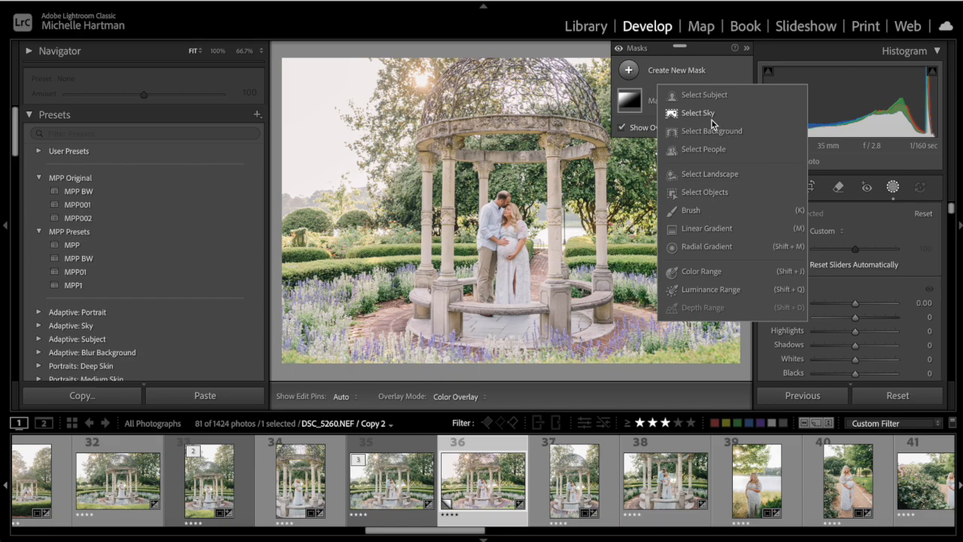
click(707, 97)
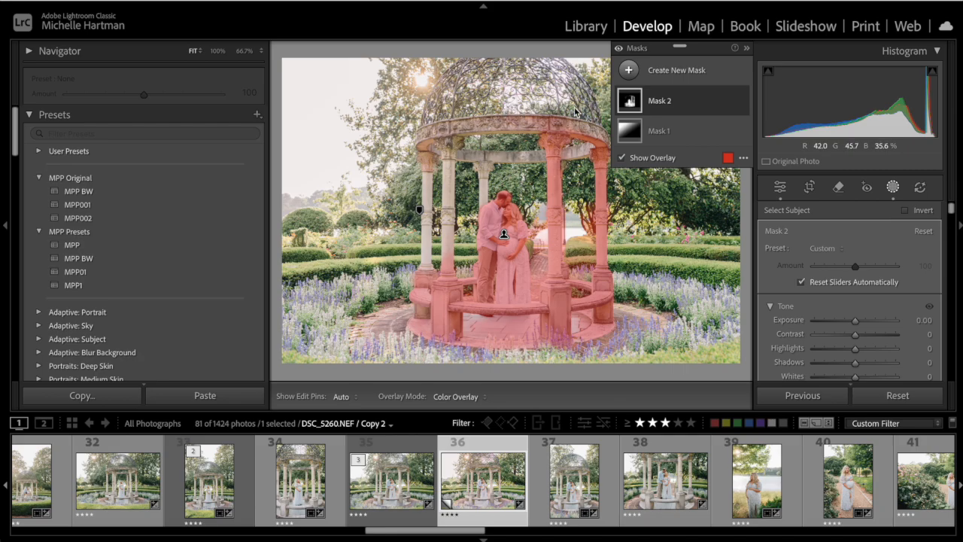
click(728, 104)
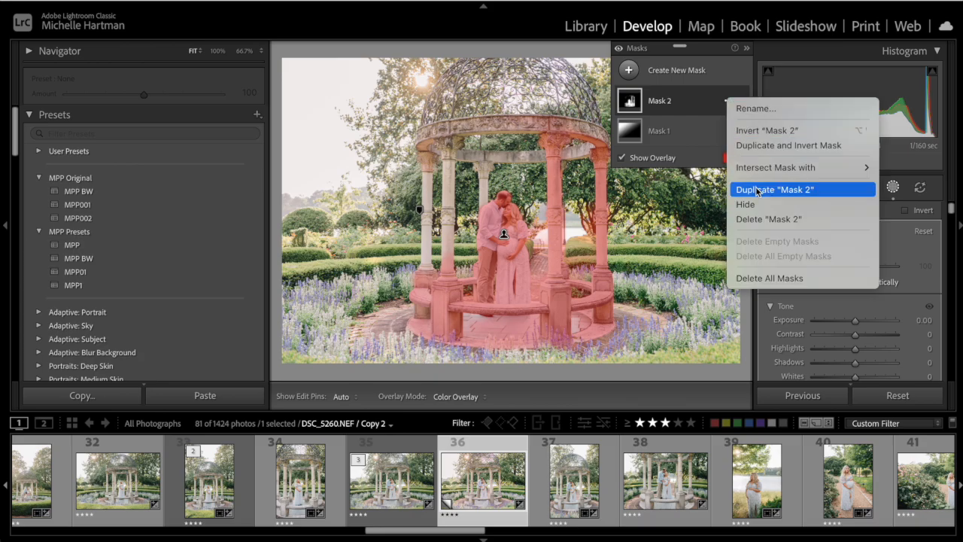
click(689, 106)
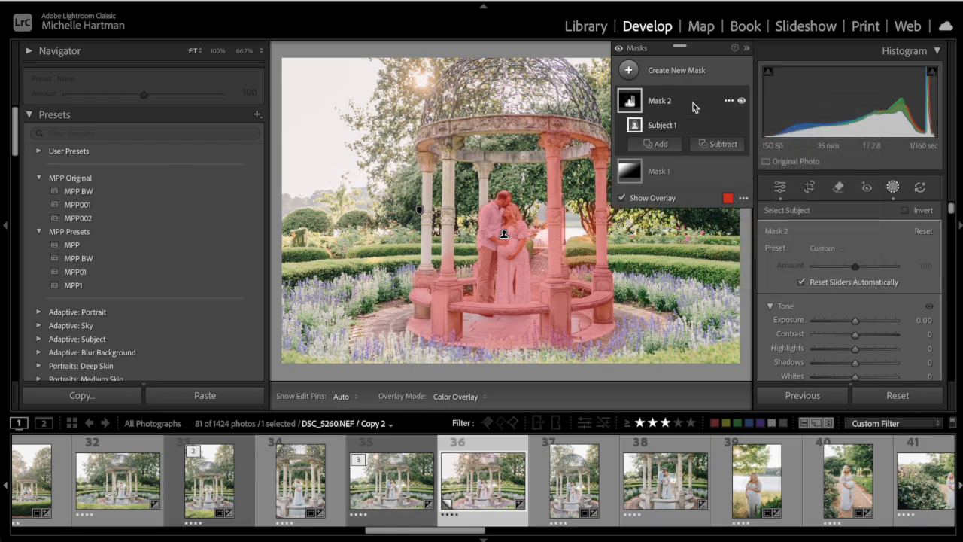
Subtract the gazebo columns, bench and floor from the subject mask with a brush, leaving only the couple masked.
click(715, 146)
click(724, 288)
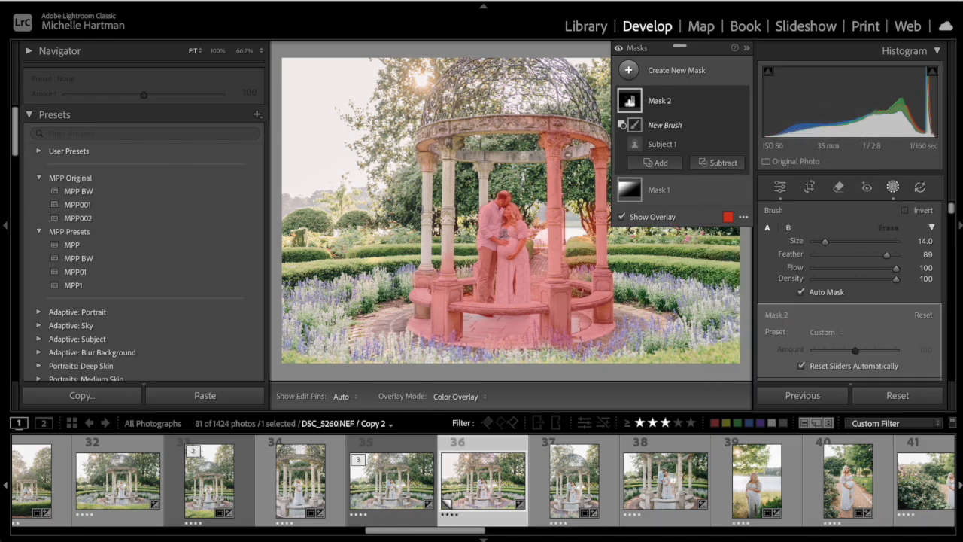
mouse_move(562, 131)
mouse_down()
mouse_move(556, 160)
mouse_move(553, 137)
mouse_move(584, 139)
mouse_move(554, 240)
mouse_move(558, 335)
mouse_move(606, 316)
mouse_move(596, 267)
mouse_move(576, 281)
mouse_move(603, 270)
mouse_move(602, 155)
mouse_move(596, 300)
mouse_move(545, 221)
mouse_move(553, 308)
mouse_move(539, 338)
mouse_move(590, 341)
mouse_move(634, 309)
mouse_move(564, 357)
mouse_move(506, 355)
mouse_move(416, 328)
mouse_move(423, 331)
mouse_up()
mouse_move(424, 274)
mouse_down()
mouse_move(436, 301)
mouse_move(453, 274)
mouse_move(456, 316)
mouse_move(541, 328)
mouse_move(490, 344)
mouse_move(546, 322)
mouse_move(543, 304)
mouse_up()
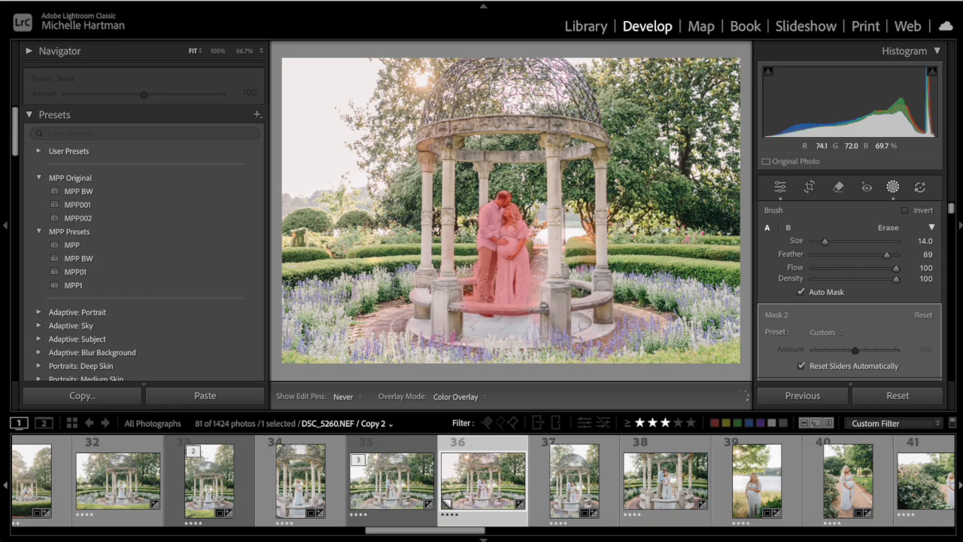
mouse_move(462, 327)
mouse_down()
mouse_move(445, 305)
mouse_move(526, 314)
mouse_move(450, 325)
mouse_up()
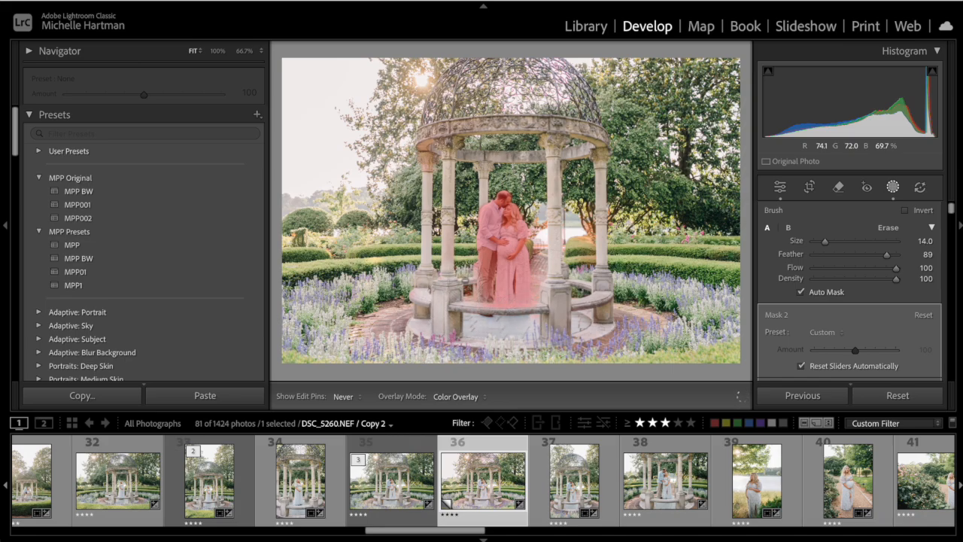
key(h)
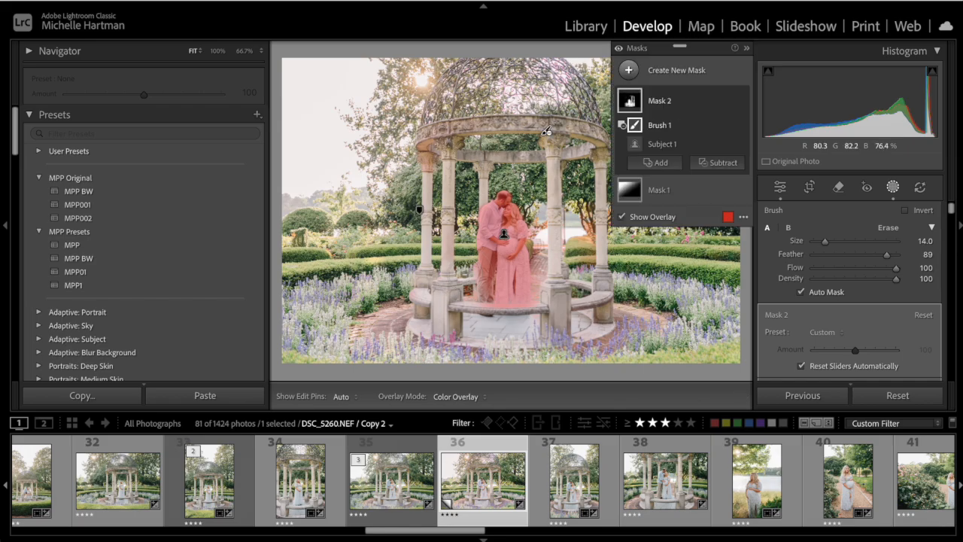
Set the couple mask's temperature to 4, texture to 7 and clarity to 6, and close masking.
scroll(852, 340, down, 3)
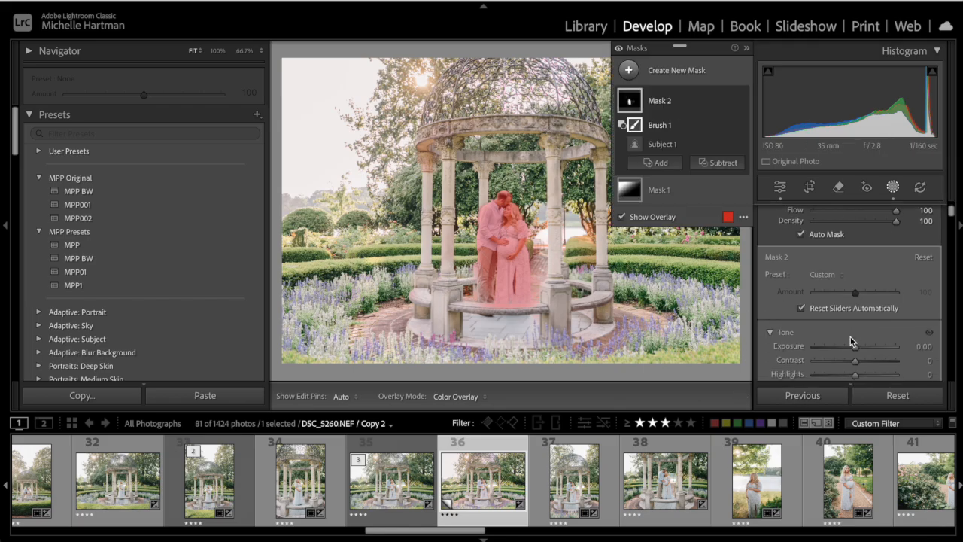
scroll(852, 341, down, 2)
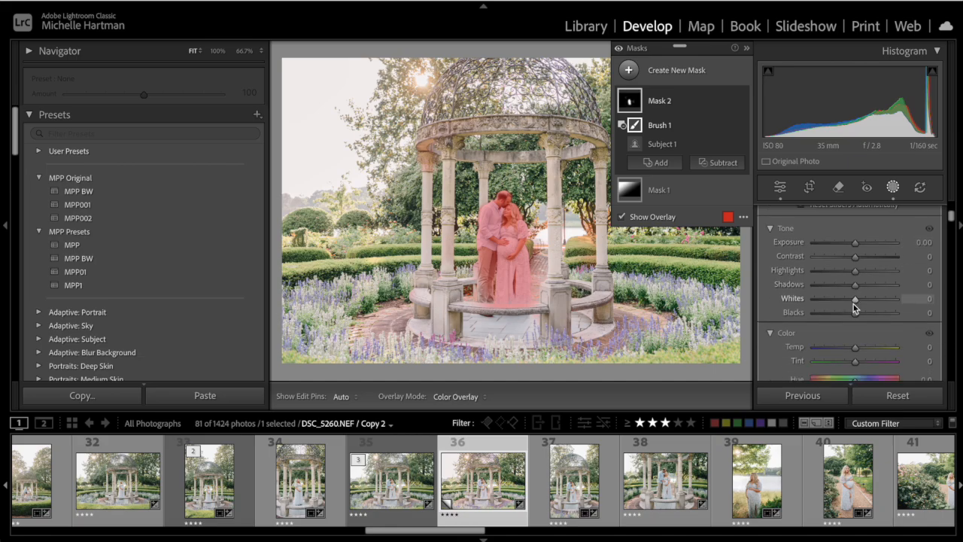
drag(855, 350, 856, 351)
scroll(847, 299, down, 8)
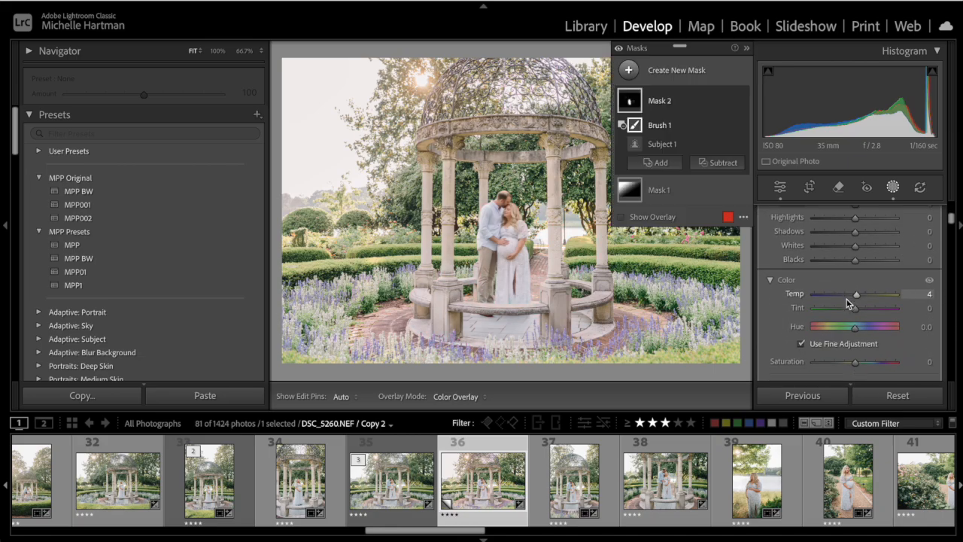
scroll(846, 300, down, 6)
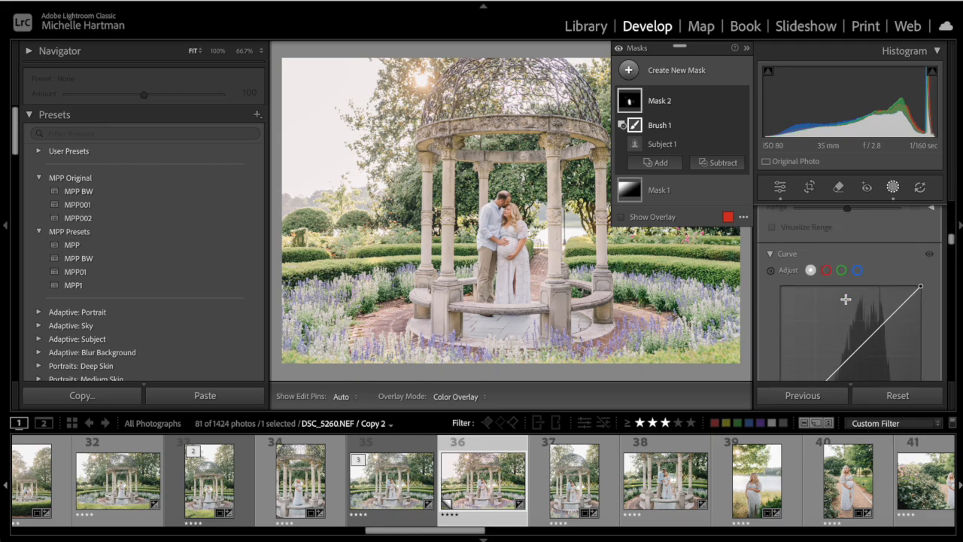
scroll(846, 300, down, 1)
drag(855, 316, 858, 319)
mouse_move(857, 330)
mouse_down()
mouse_move(857, 316)
mouse_move(857, 332)
mouse_up()
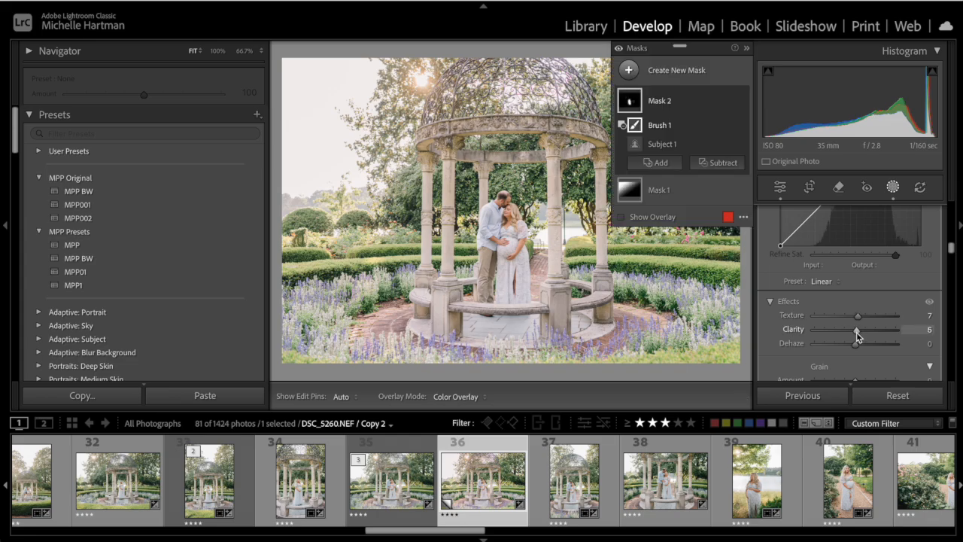
key(d)
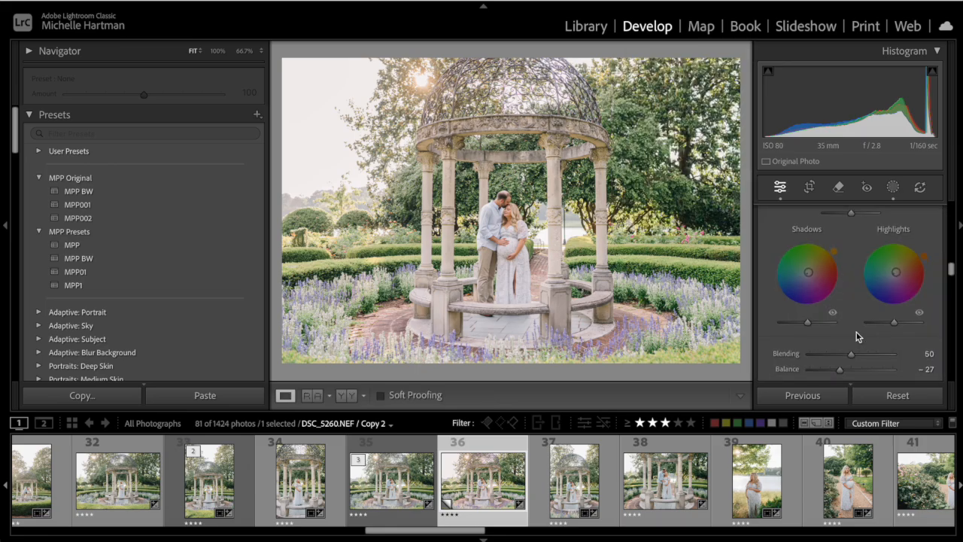
Compare the photo before and after, and set its overall exposure to −0.05.
key(backslash)
key(backslash)
scroll(892, 243, up, 10)
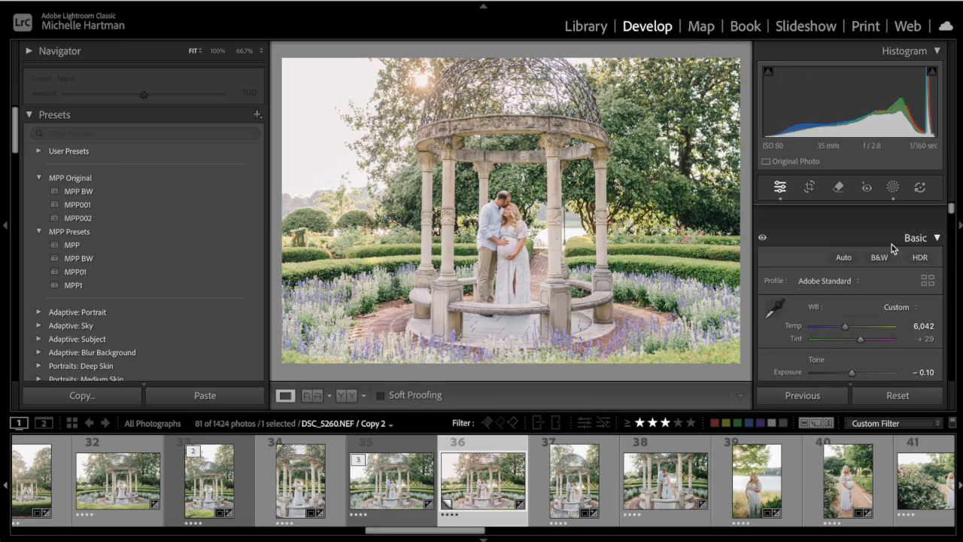
drag(853, 348, 854, 348)
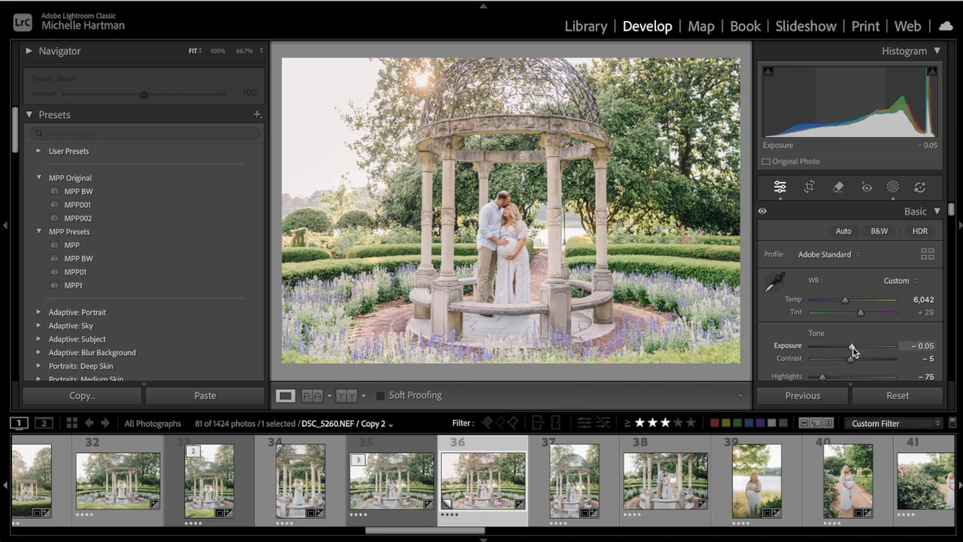
Set the gazebo photo's white balance temperature to 6,168 and compare the result with the before view.
key(backslash)
key(backslash)
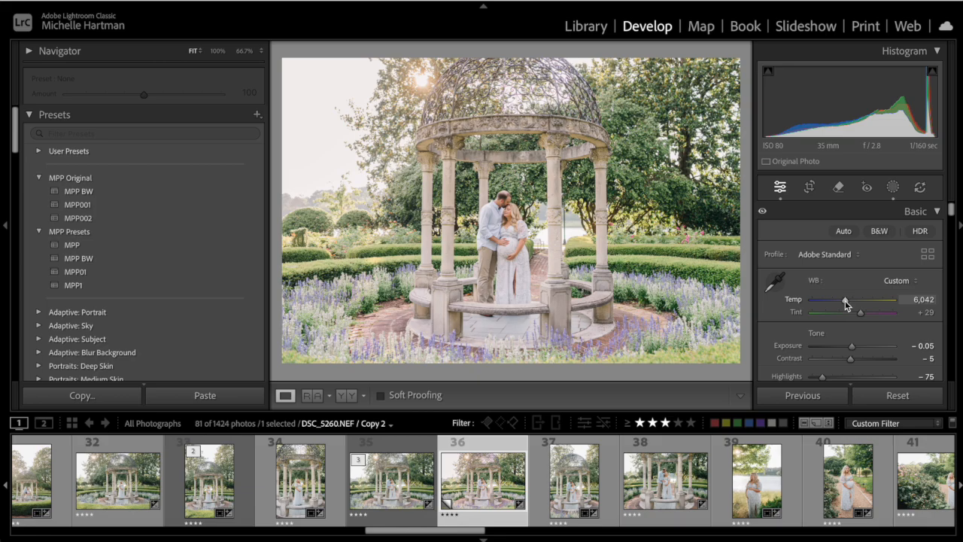
drag(845, 300, 845, 301)
key(backslash)
key(backslash)
key(backslash)
key(backslash)
key(backslash)
key(backslash)
key(backslash)
key(backslash)
key(backslash)
key(backslash)
key(backslash)
key(backslash)
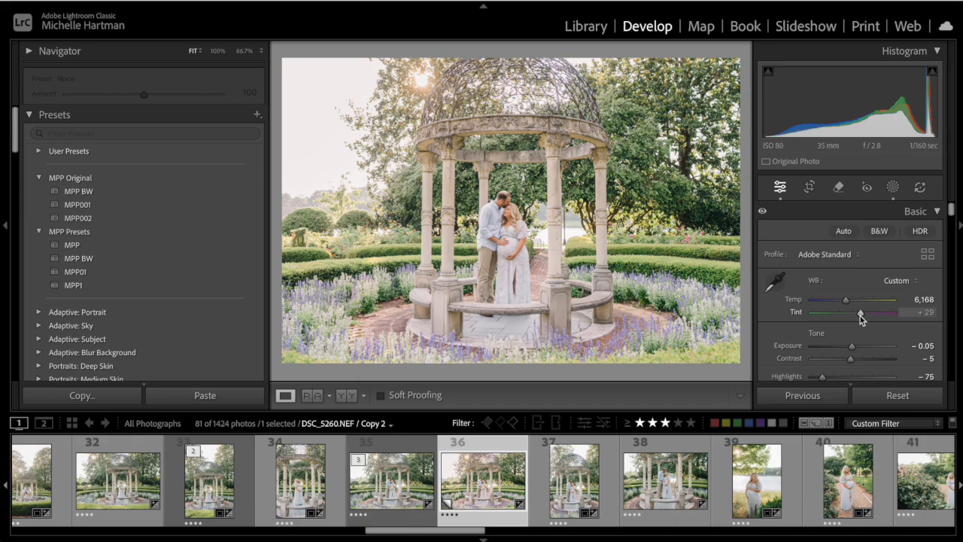
Set the photo's tint to +22 and check the color change against the before view.
drag(860, 316, 857, 318)
key(backslash)
key(backslash)
key(backslash)
key(backslash)
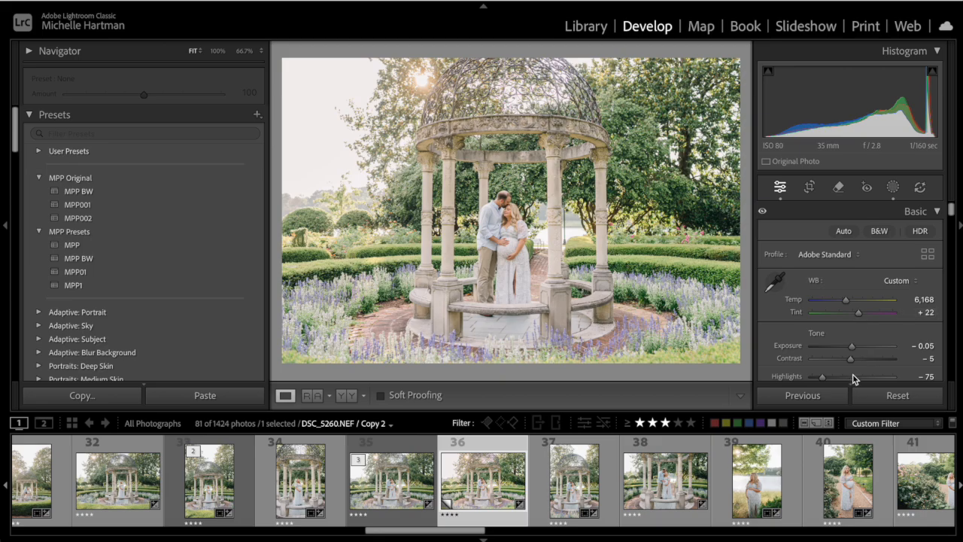
Reset the exposure to 0.00, set highlights to −73 and whites to −70, and compare before and after.
double_click(852, 349)
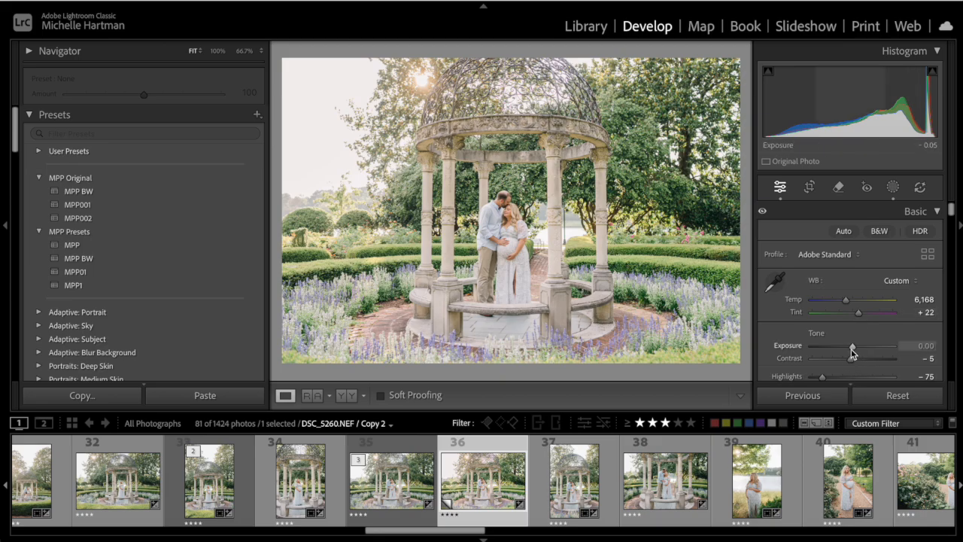
scroll(852, 350, down, 2)
drag(822, 318, 823, 338)
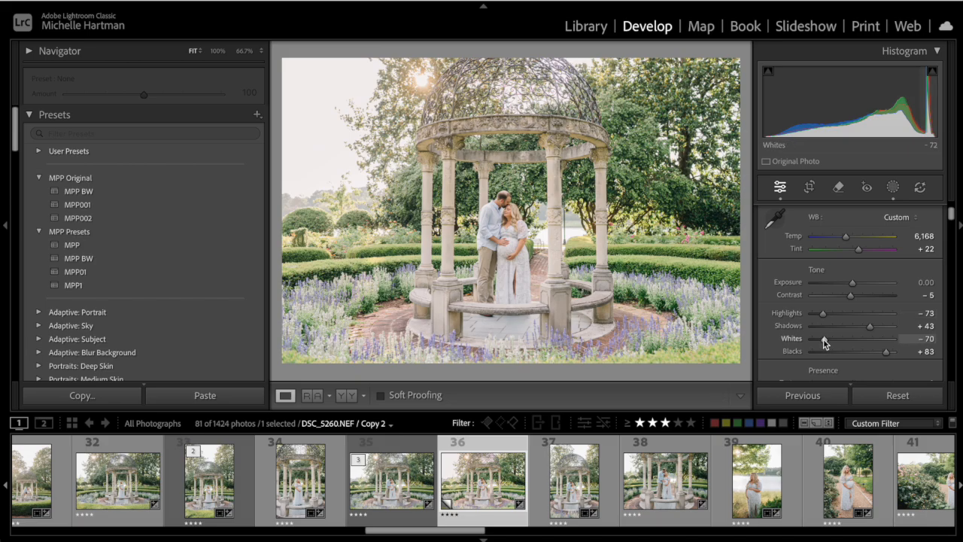
key(backslash)
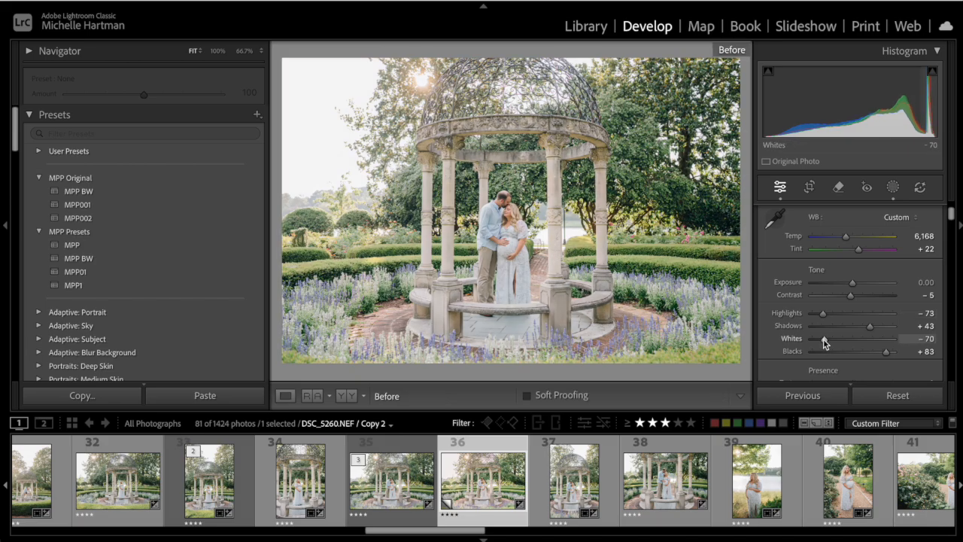
key(backslash)
key(backslash)
key(backslash)
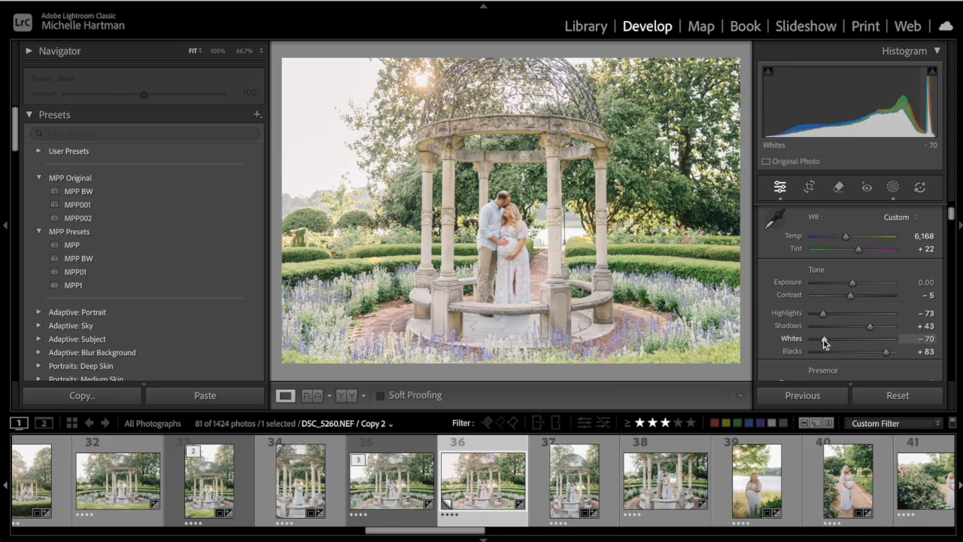
Set the temperature to 6,193 and raise the exposure to +0.10, comparing the photo before and after.
drag(852, 283, 853, 283)
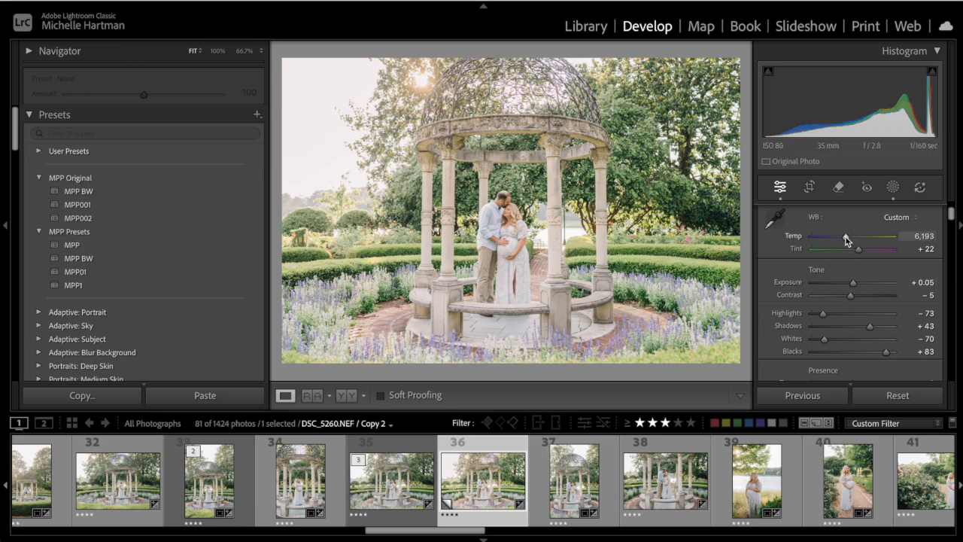
key(backslash)
key(backslash)
key(backslash)
key(backslash)
scroll(853, 281, up, 1)
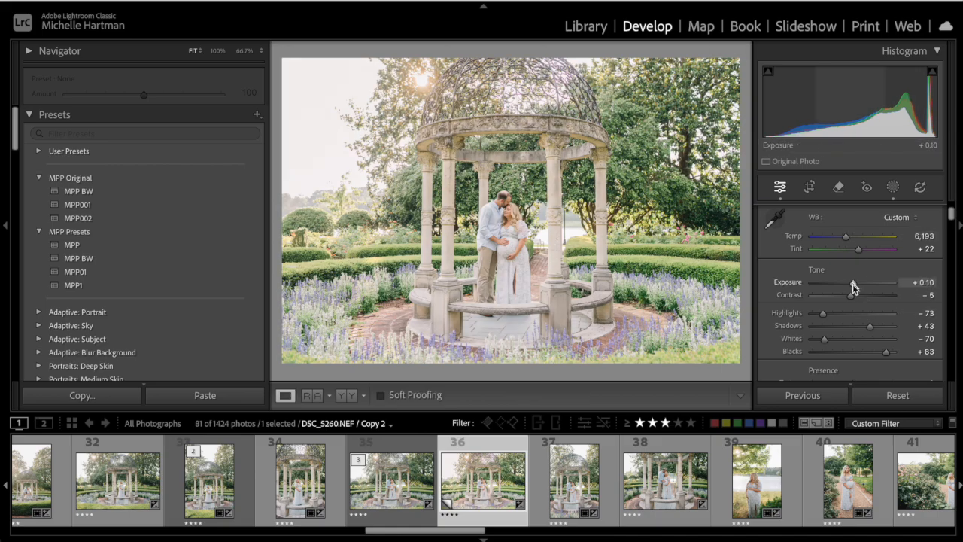
Reset the photo's exposure to 0.00 and compare the edit with the before view.
scroll(853, 311, down, 1)
double_click(854, 264)
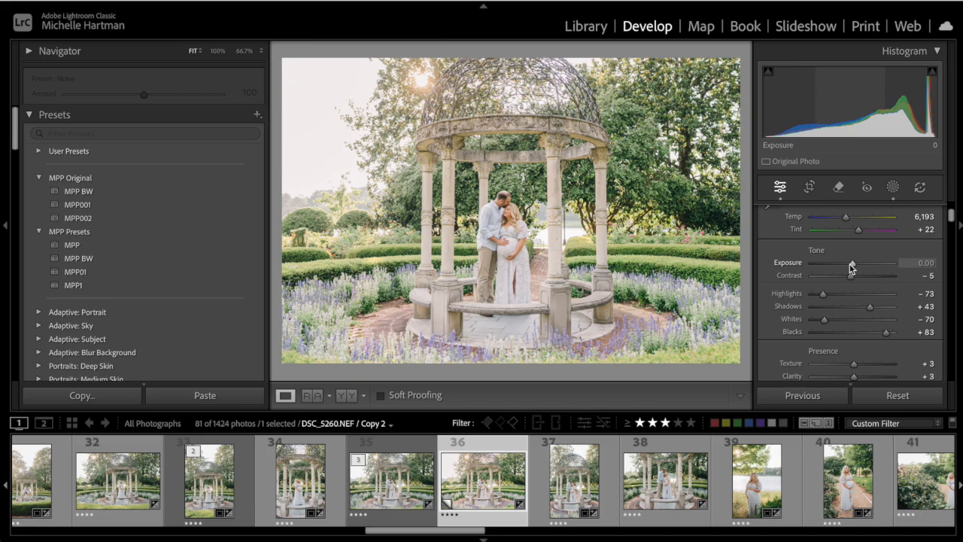
key(backslash)
key(backslash)
key(backslash)
key(backslash)
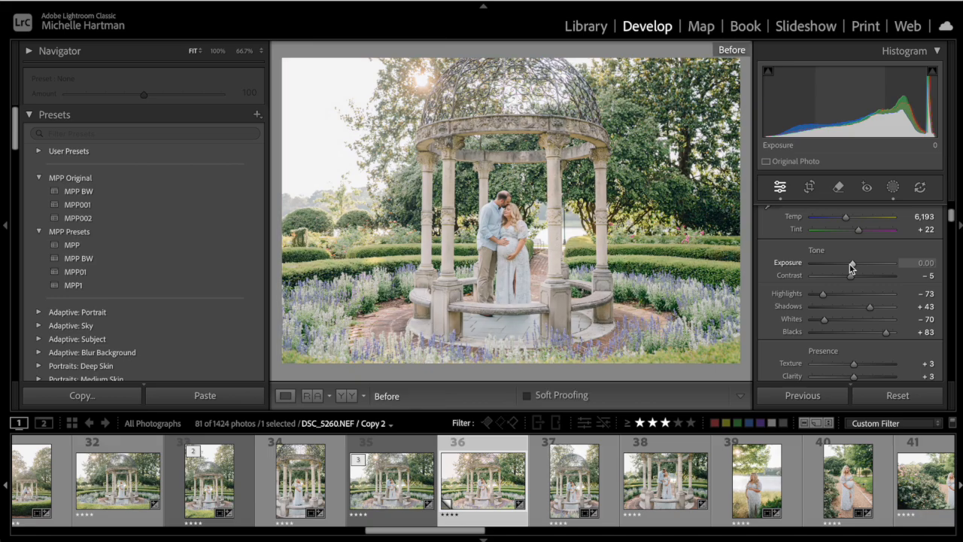
key(backslash)
key(backslash)
key(backslash)
key(backslash)
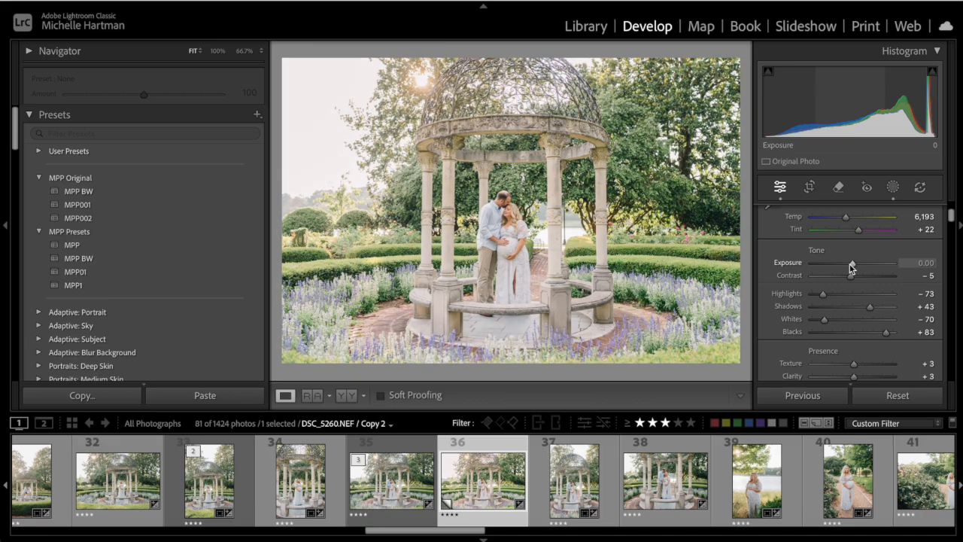
Adjust the saturation and luminance of the purples in the color mixer and compare before and after.
scroll(850, 267, down, 10)
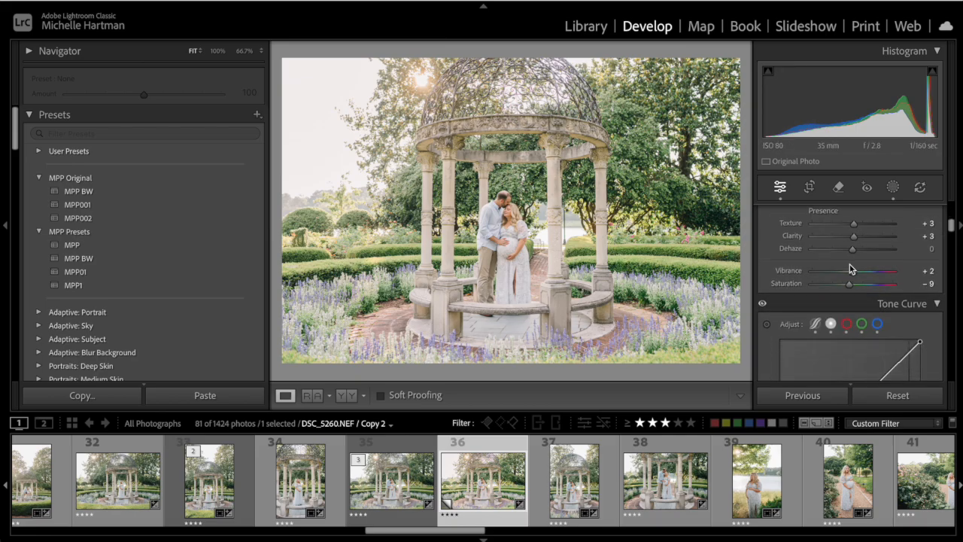
scroll(850, 256, down, 5)
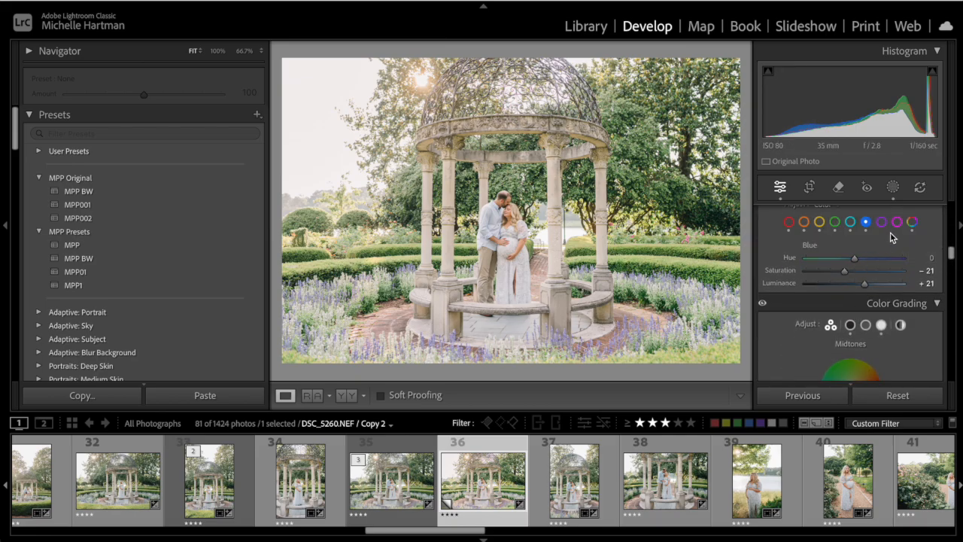
click(883, 224)
key(backslash)
key(backslash)
key(backslash)
key(backslash)
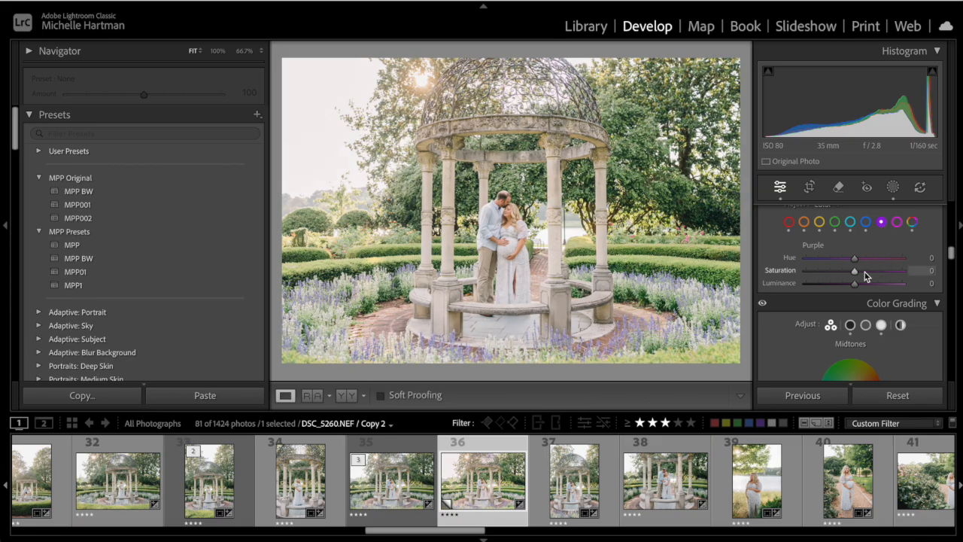
drag(855, 271, 853, 286)
drag(855, 285, 850, 274)
key(backslash)
key(backslash)
Set the magenta saturation to −5 and luminance to +4 in the color mixer, and compare before and after.
click(897, 221)
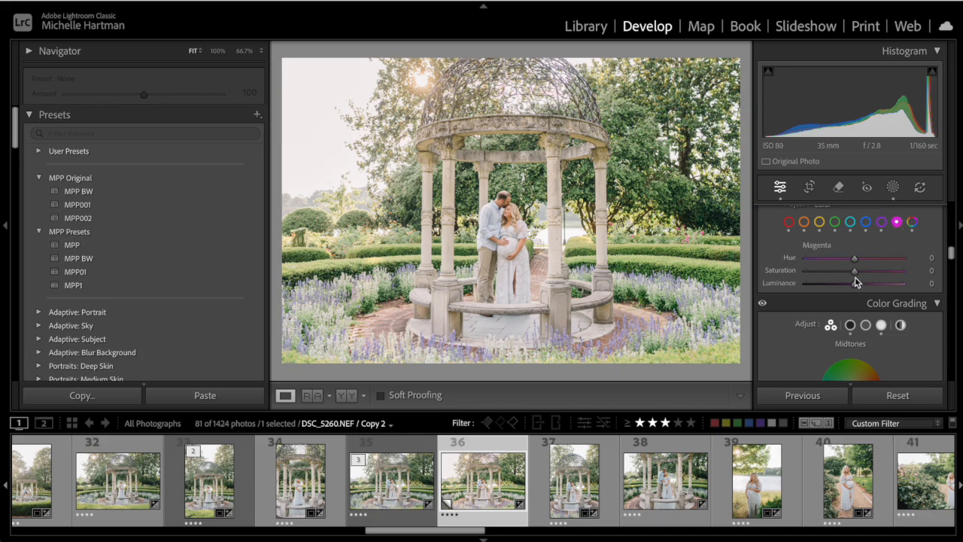
mouse_move(853, 283)
mouse_down()
mouse_move(850, 269)
mouse_move(856, 286)
mouse_up()
key(backslash)
key(backslash)
key(backslash)
key(backslash)
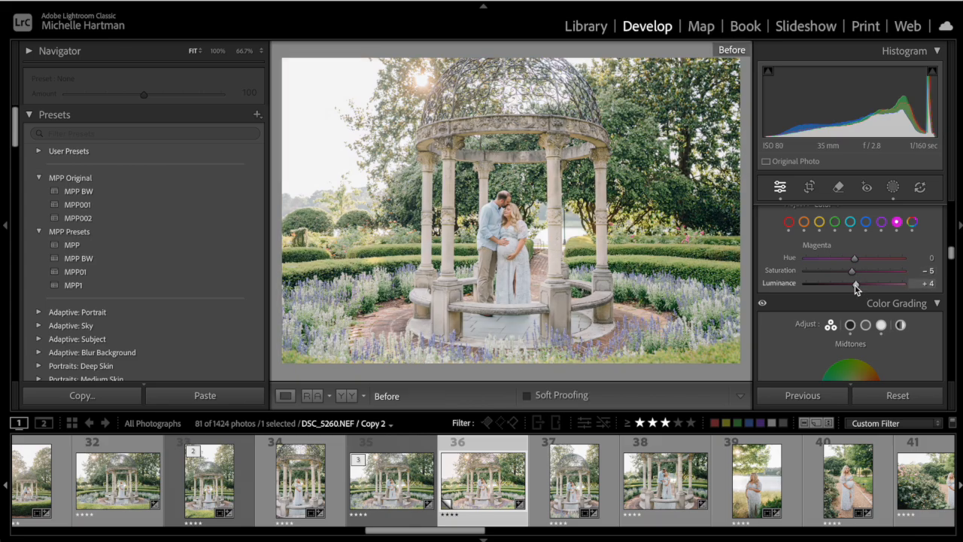
Set the gazebo photo's overall exposure to +0.05 and compare the final edit with the before view.
scroll(855, 289, up, 10)
scroll(854, 289, down, 2)
drag(852, 350, 853, 348)
key(backslash)
key(backslash)
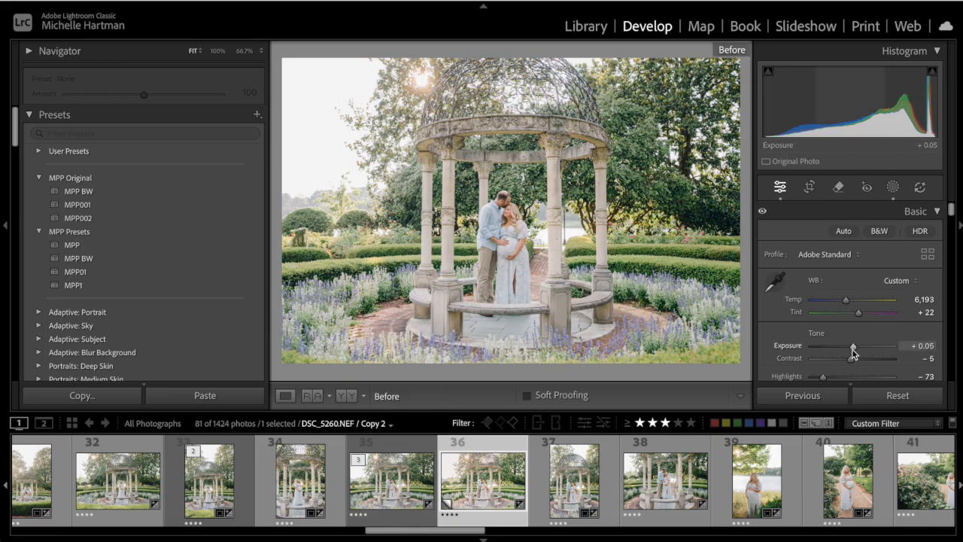
key(backslash)
key(backslash)
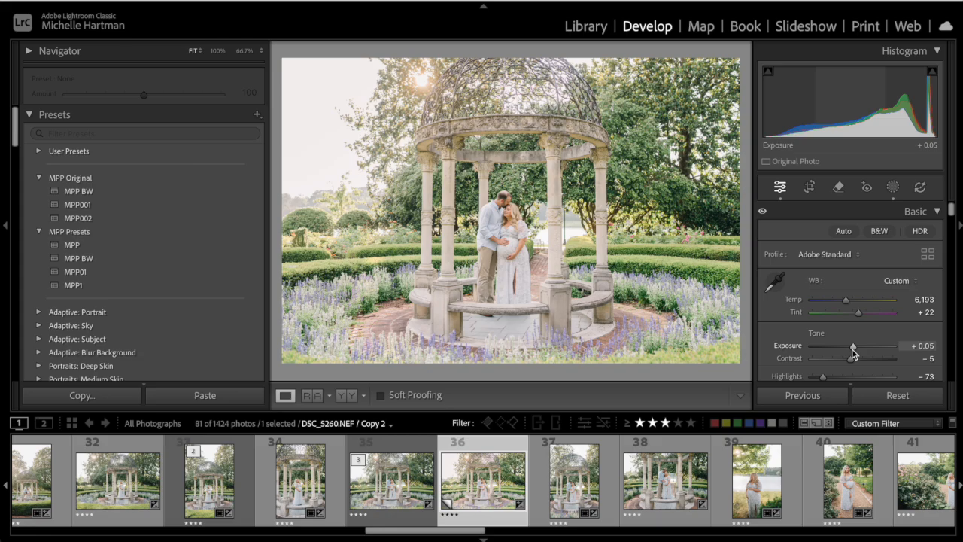
key(backslash)
key(backslash)
key(backslash)
key(backslash)
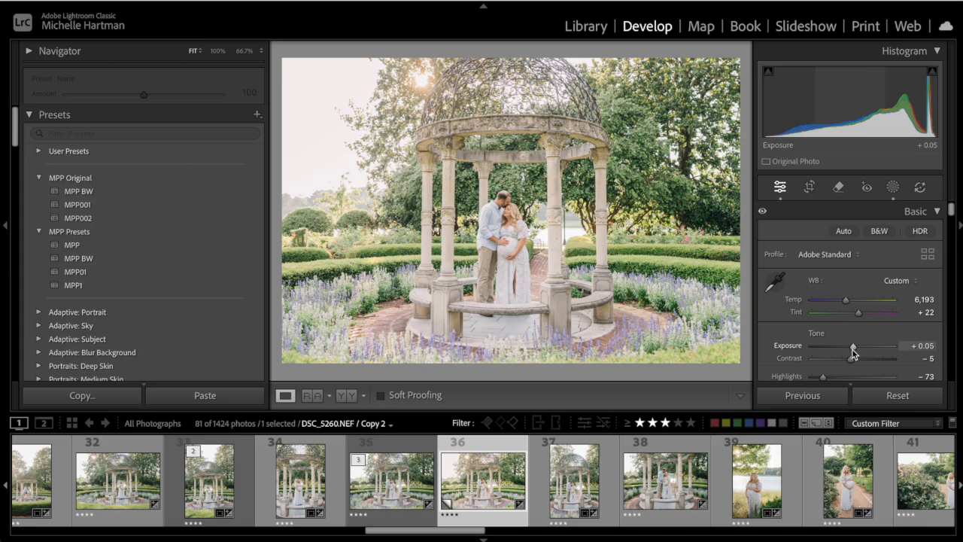